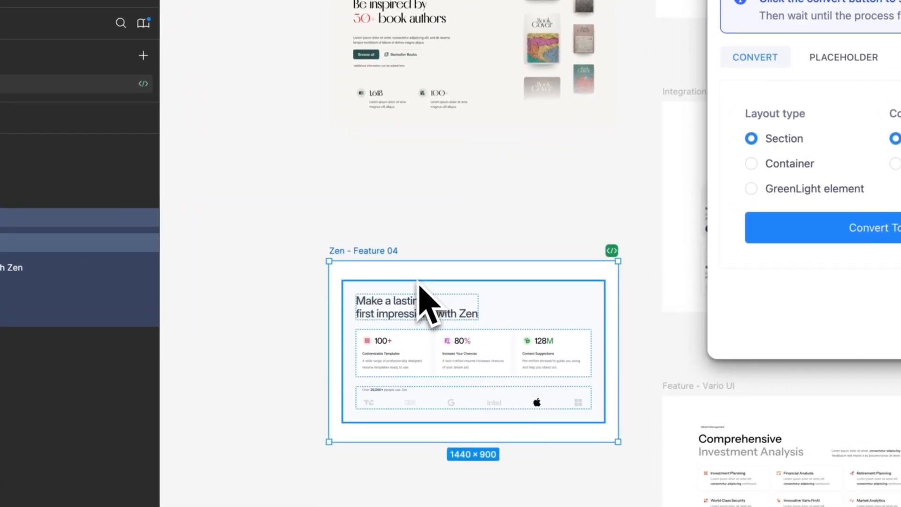
Convert the Zen - Feature 04 frame to Greenshift blocks with Section layout and Frame width, and copy the code
scroll(419, 282, up, 5)
scroll(419, 281, down, 2)
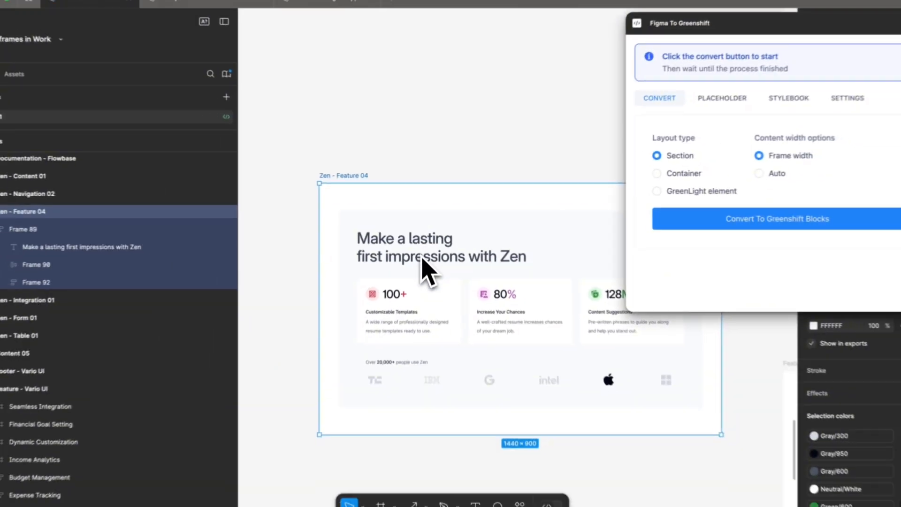
scroll(421, 281, right, 2)
click(422, 269)
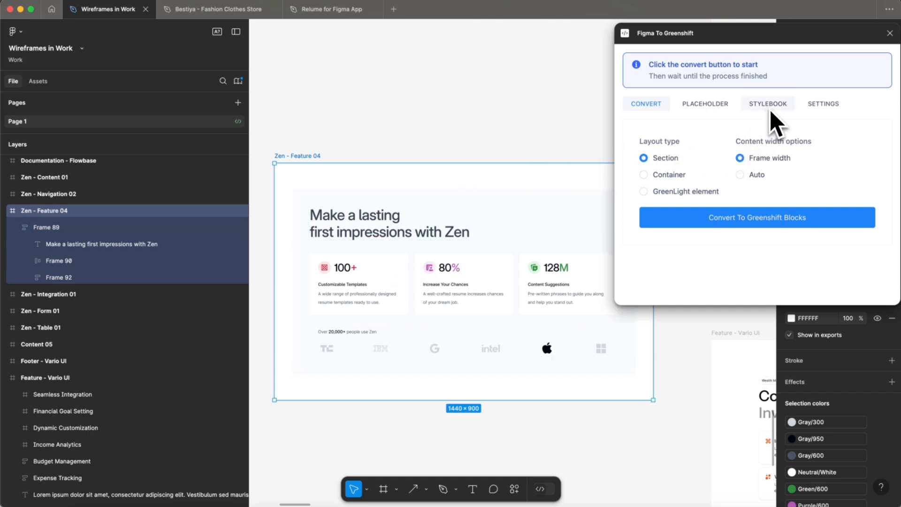
scroll(830, 403, down, 4)
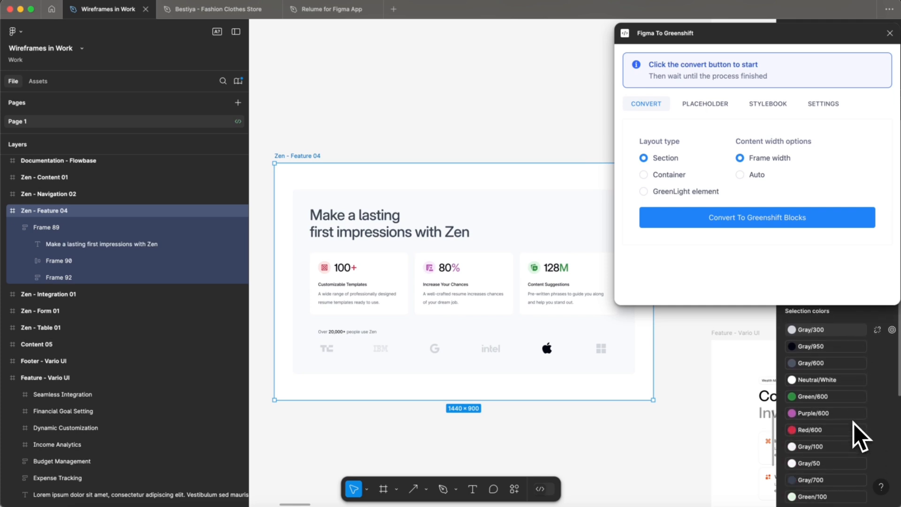
scroll(830, 399, up, 2)
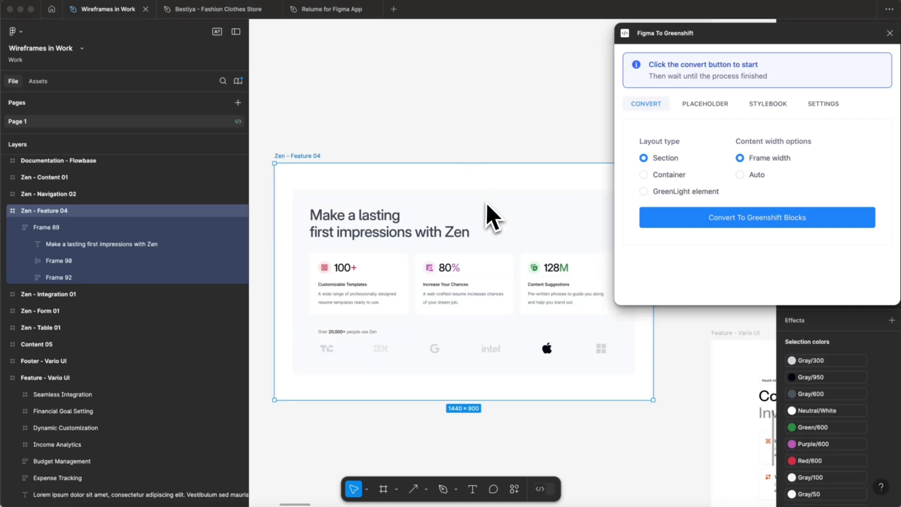
scroll(487, 205, up, 1)
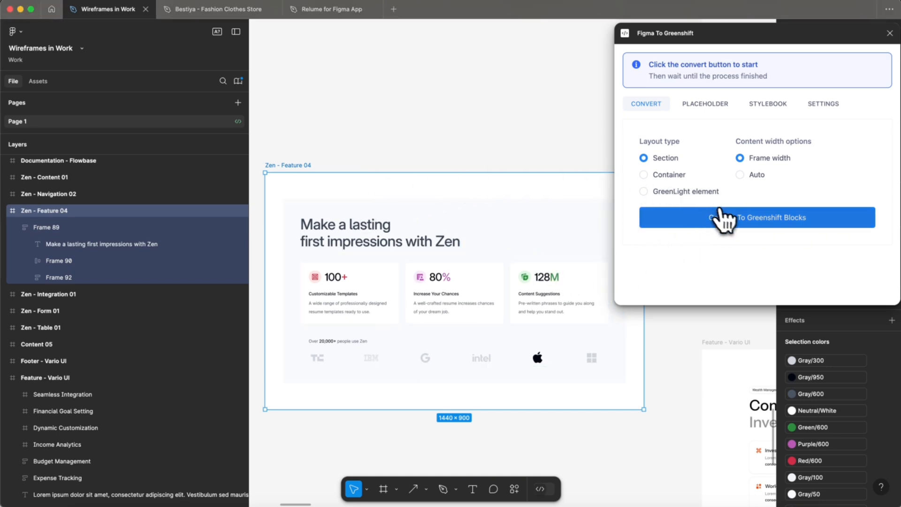
click(663, 215)
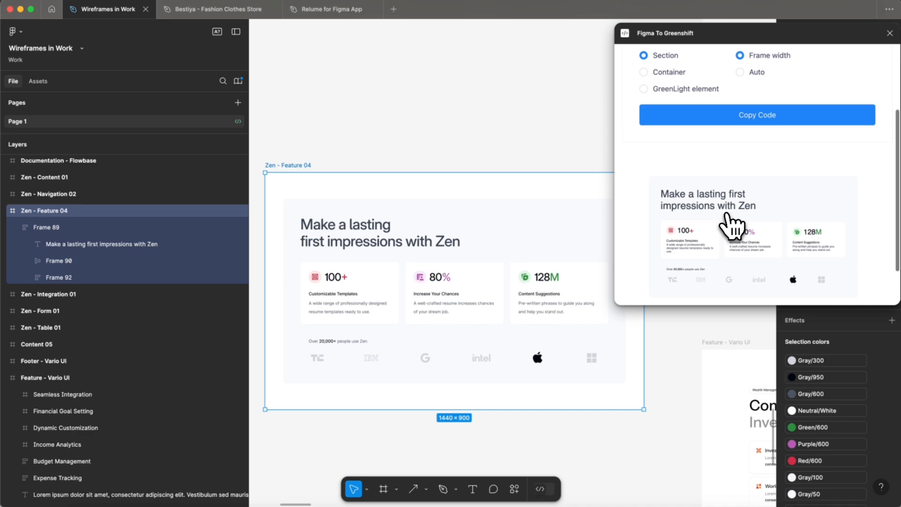
click(750, 116)
Switch to Chrome and paste the copied section into the empty block of the GS elements post
click(155, 506)
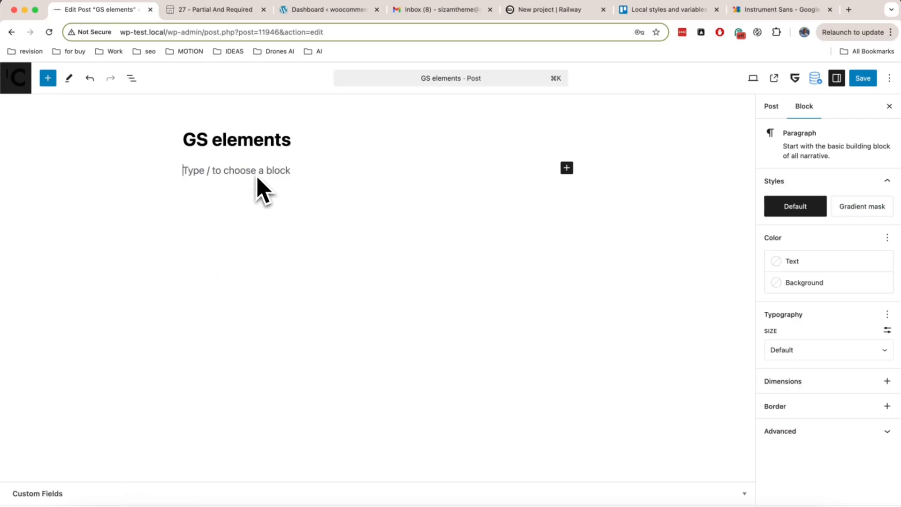
key(super+v)
scroll(308, 282, down, 7)
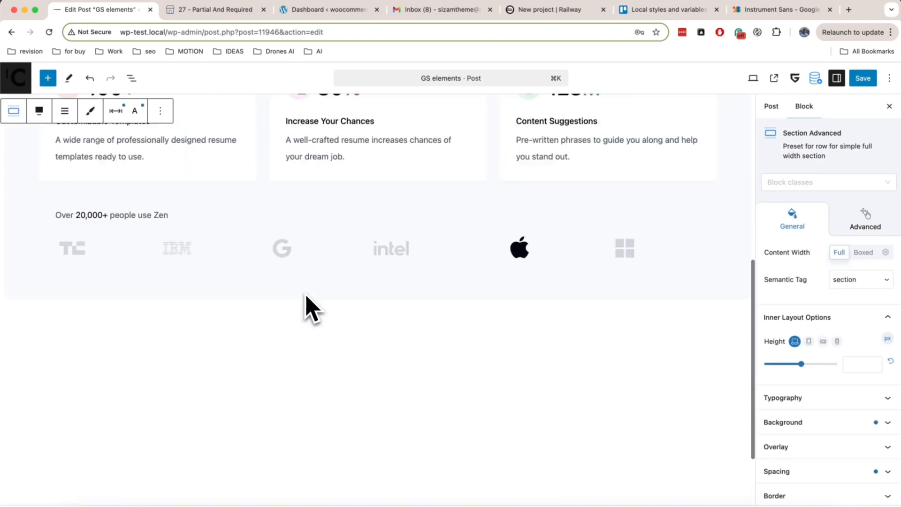
scroll(305, 301, up, 8)
scroll(305, 298, down, 5)
Examine the block structure of the pasted Section Advanced in the WordPress list view
key(super+Tab)
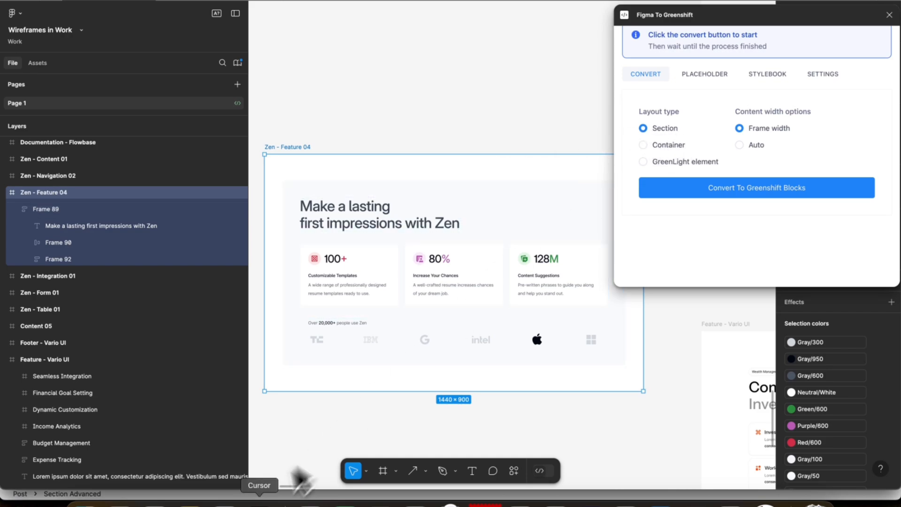
click(136, 495)
click(132, 61)
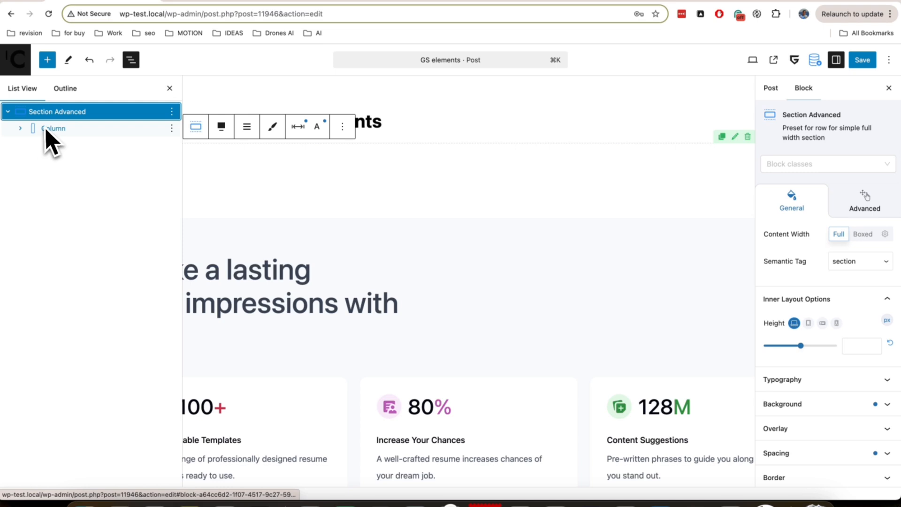
click(169, 89)
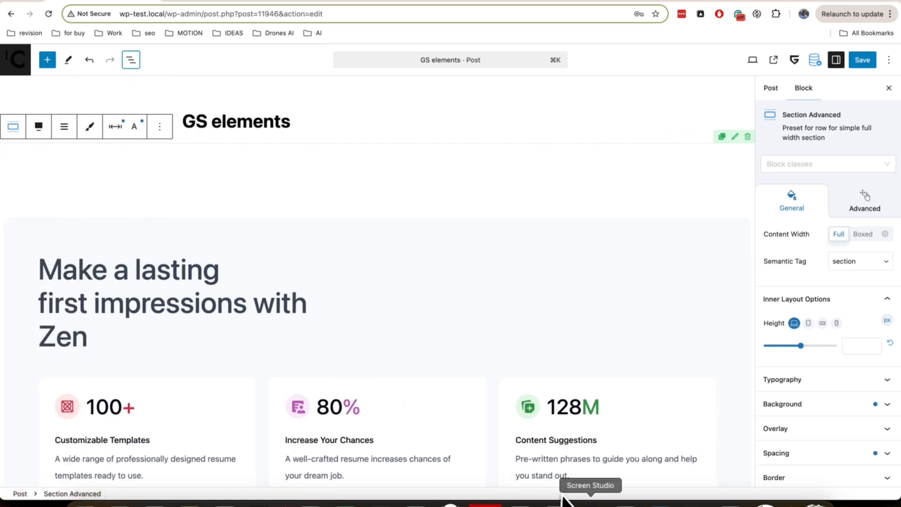
Switch to Figma, convert Frame 90 with the three feature cards to Greenshift blocks as a Section, and copy the code
click(695, 503)
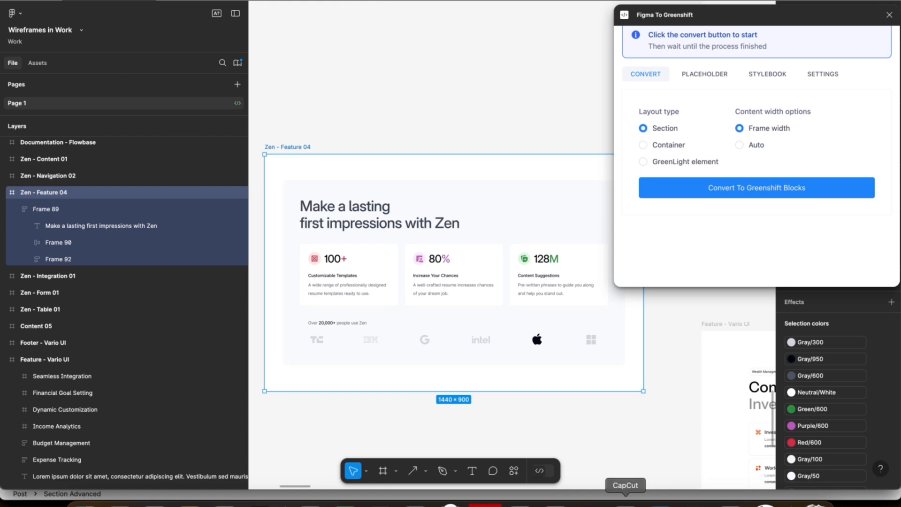
click(352, 266)
click(184, 242)
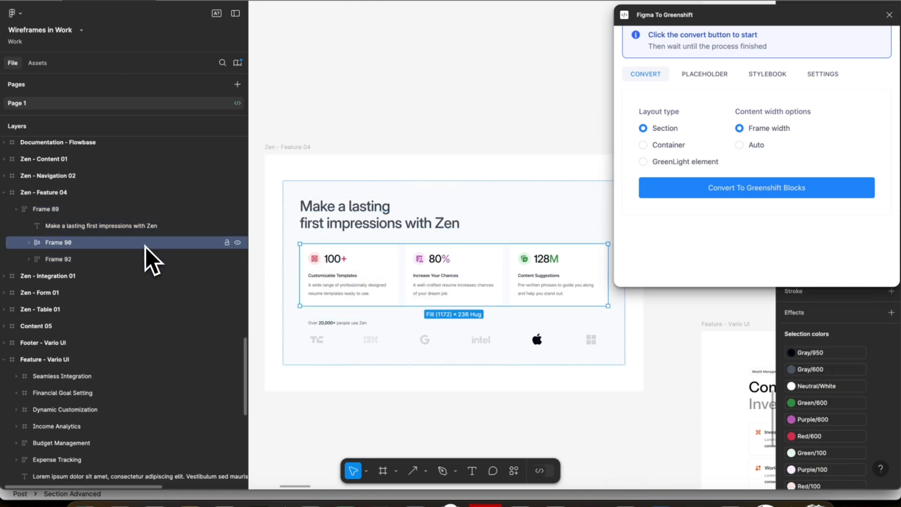
click(739, 188)
click(666, 190)
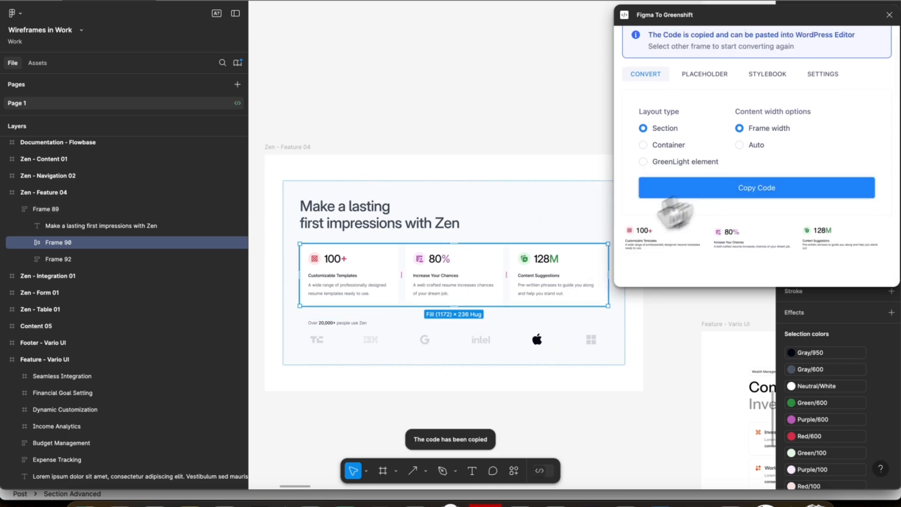
Switch to Chrome and paste the copied cards row directly below the GS elements title
click(155, 503)
click(304, 129)
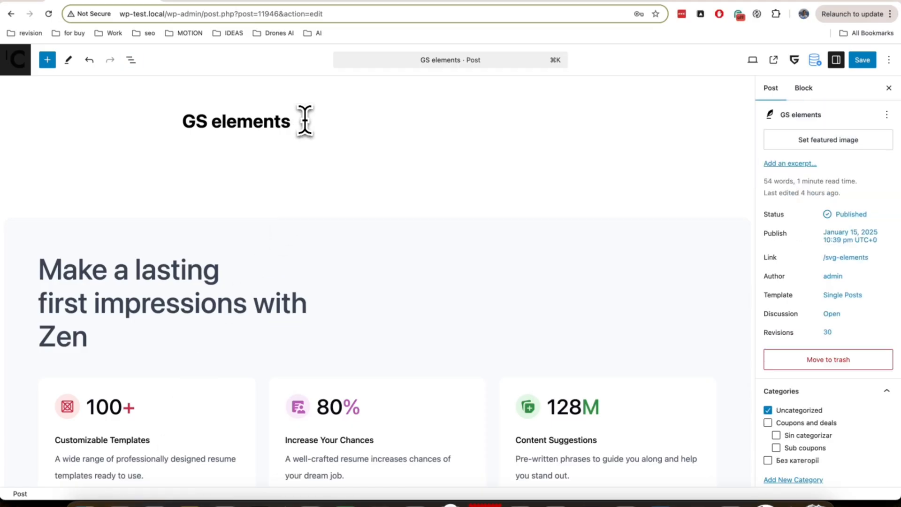
key(Return)
key(super+v)
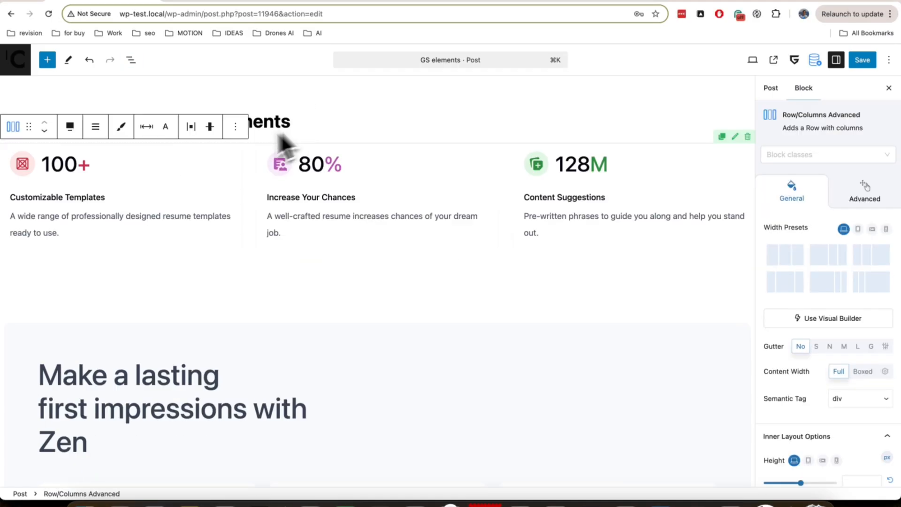
Examine the columns inside the pasted Row/Columns Advanced block in the list view
click(131, 60)
click(8, 112)
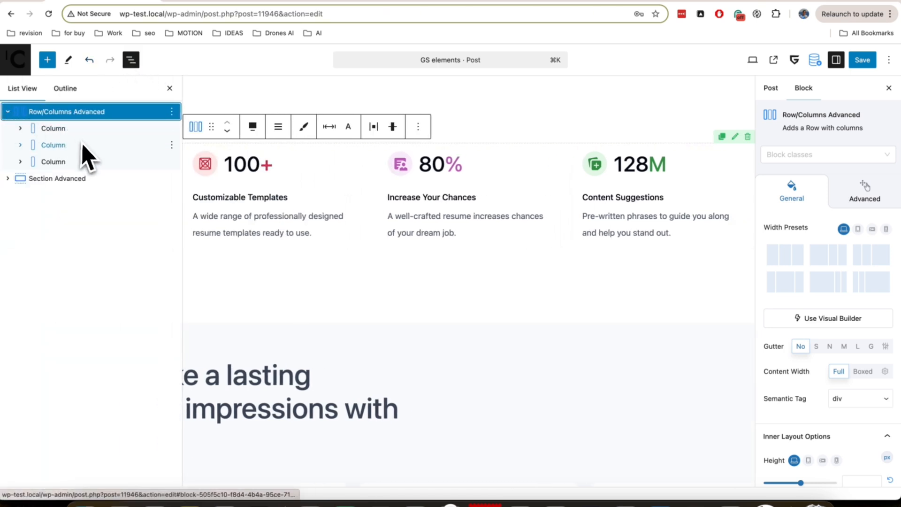
click(169, 89)
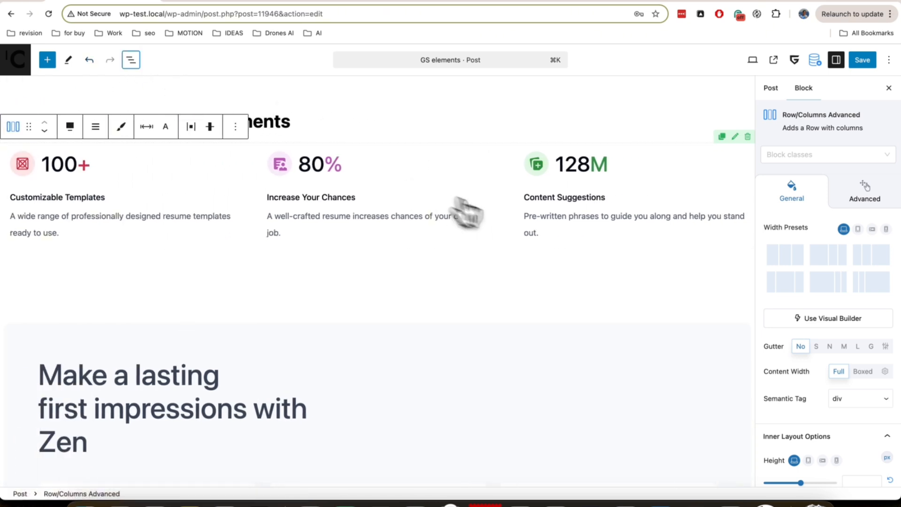
Resize the row's second and third columns to 27.4% and 36.6% with the visual builder, and delete the row
click(814, 318)
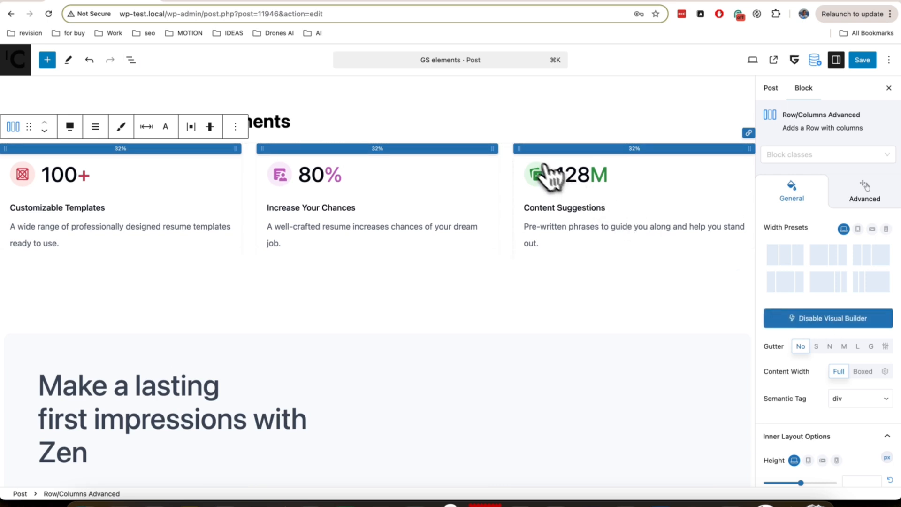
drag(521, 151, 463, 152)
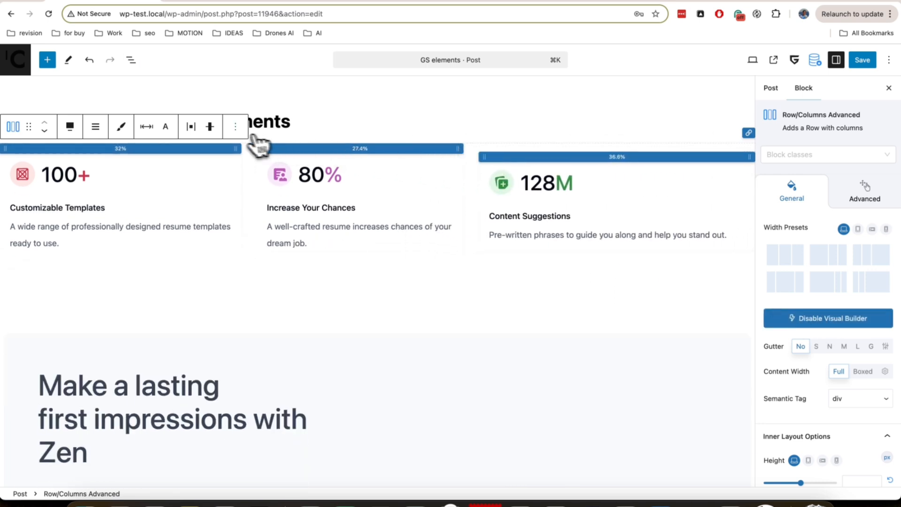
click(235, 127)
click(266, 367)
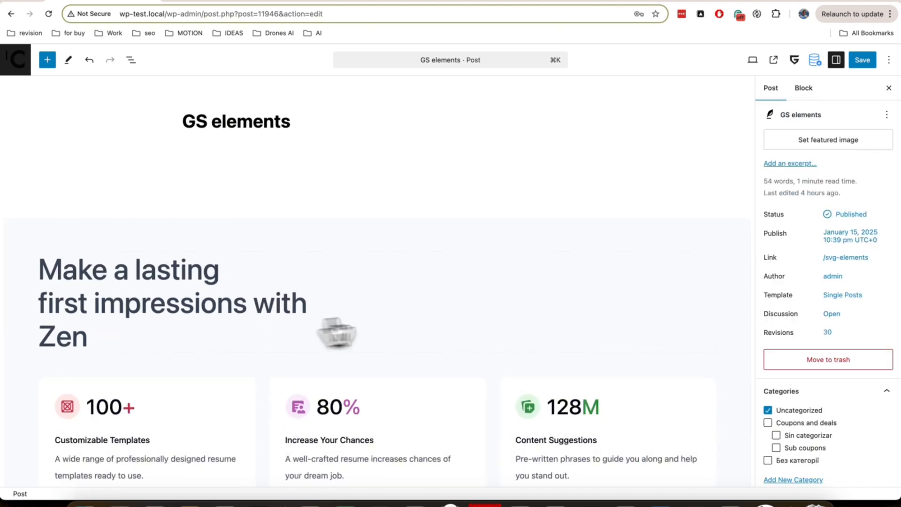
Switch to Figma, convert the Zen - Feature 04 frame to Greenshift blocks with Container layout, and copy the code
click(695, 502)
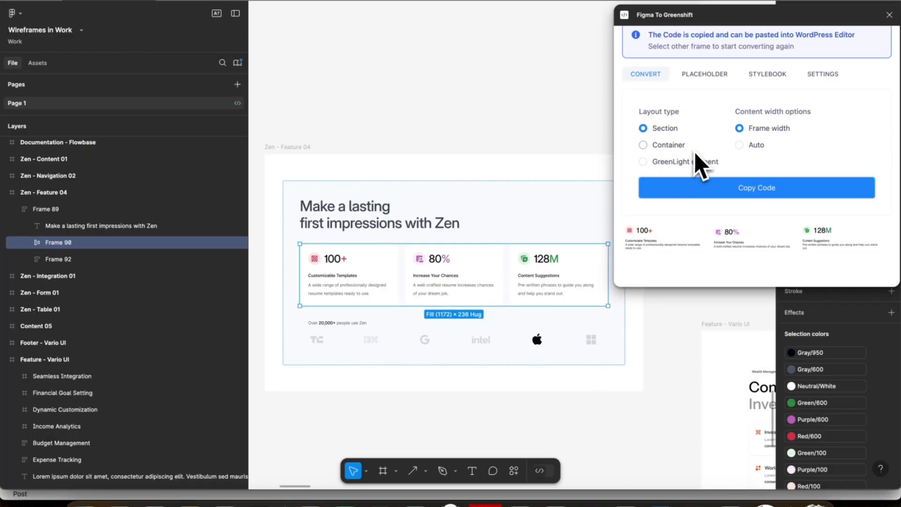
click(89, 193)
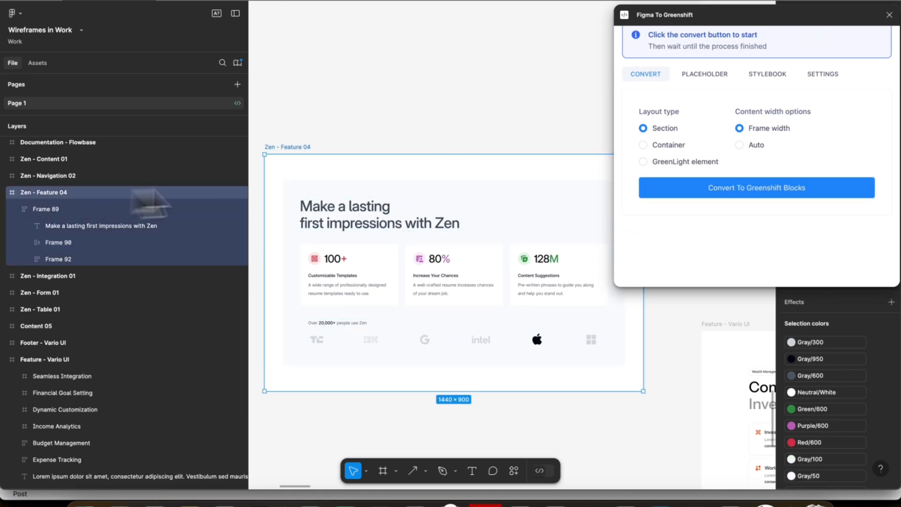
click(703, 190)
scroll(720, 179, down, 3)
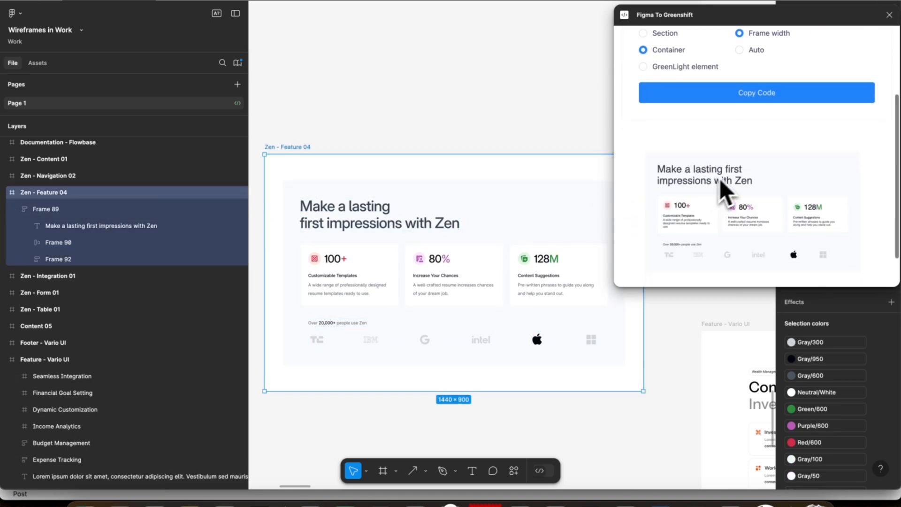
scroll(755, 166, up, 2)
scroll(753, 159, up, 1)
click(748, 124)
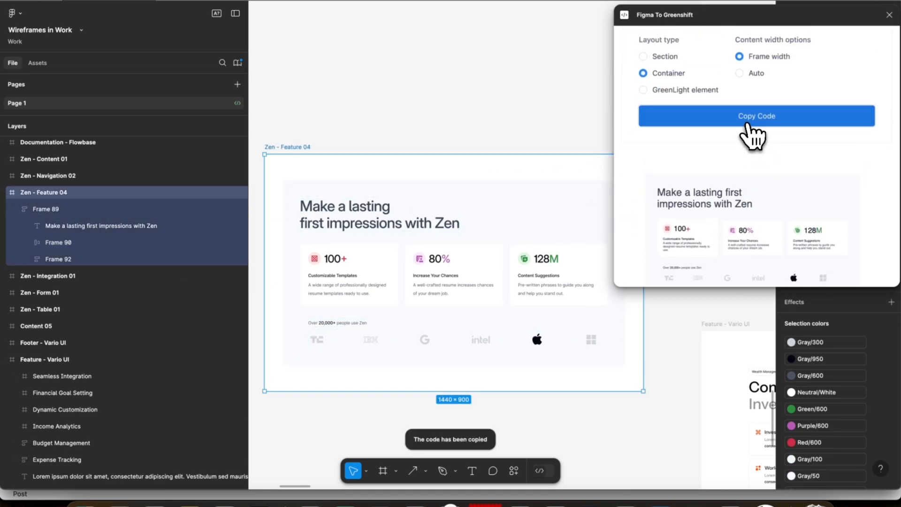
Switch to Chrome and paste the container version of the feature layout directly below the GS elements title
click(155, 503)
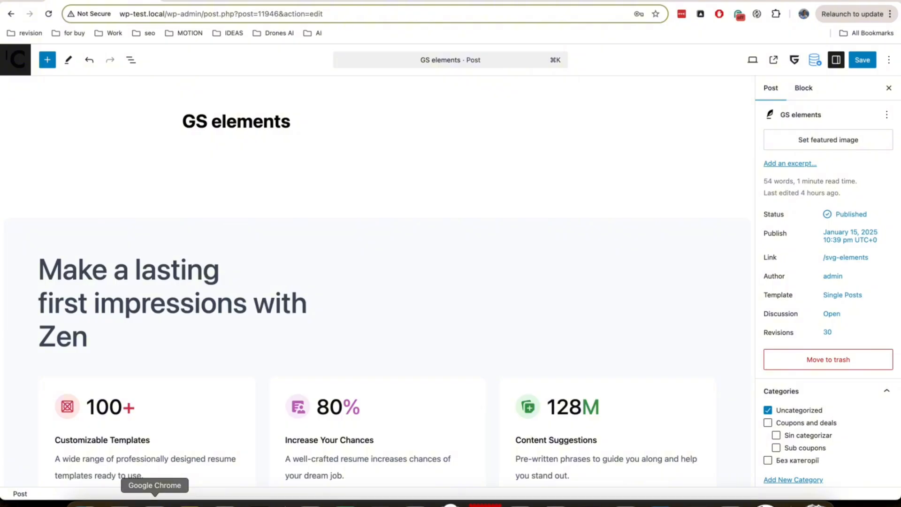
click(305, 122)
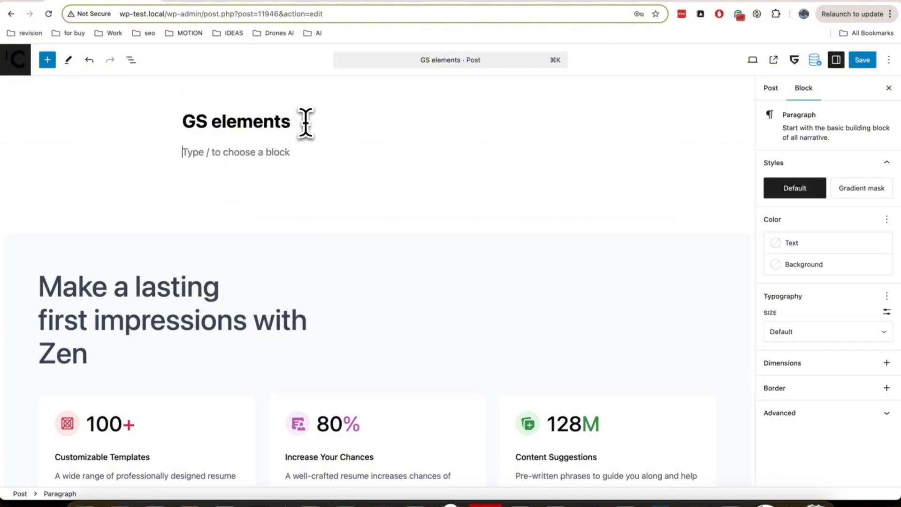
click(289, 138)
scroll(244, 239, down, 3)
scroll(226, 242, down, 10)
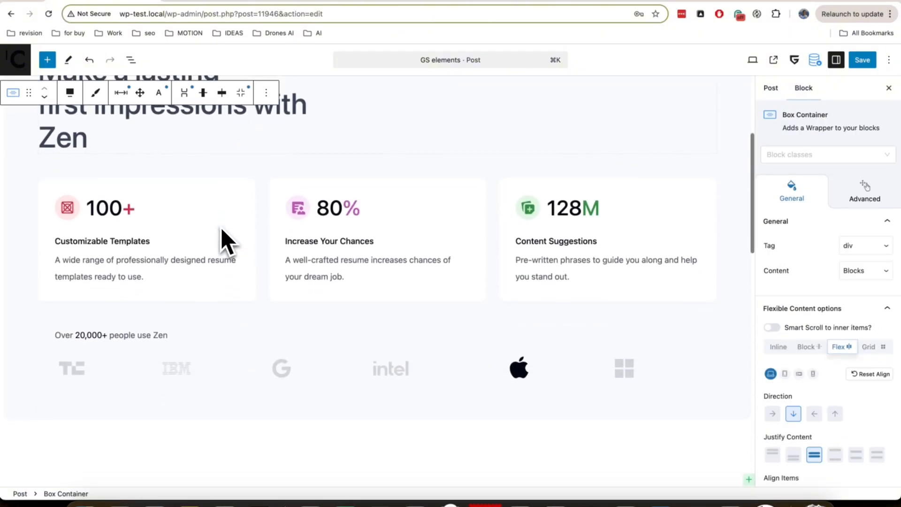
scroll(221, 235, up, 1)
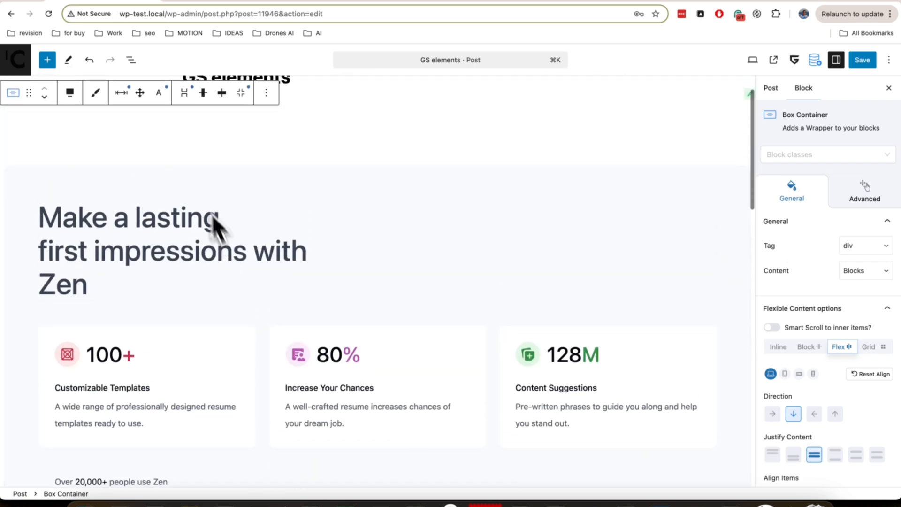
Examine the nested structure of the pasted Box Container in the list view
click(131, 60)
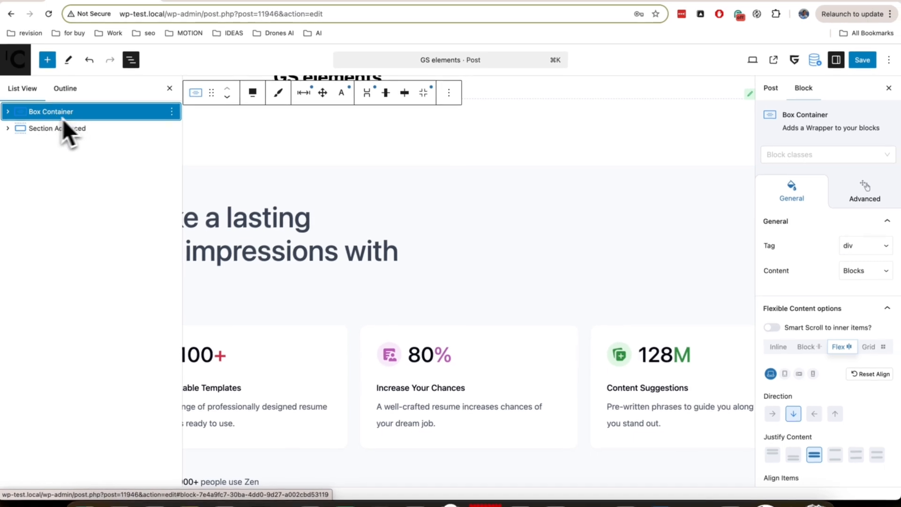
click(8, 111)
click(8, 111)
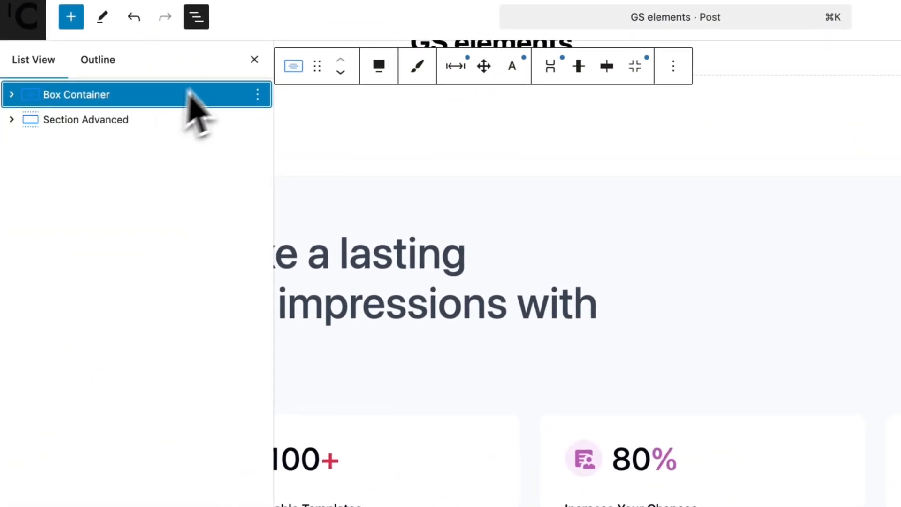
click(254, 60)
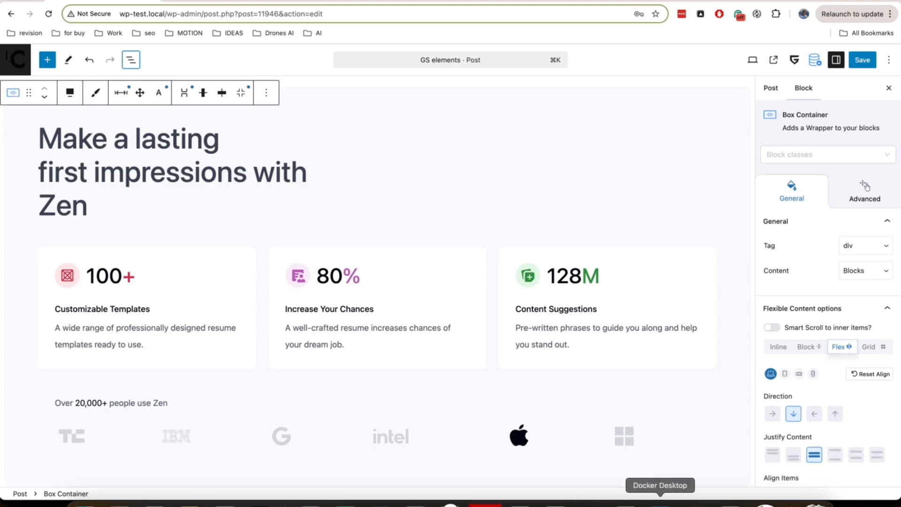
Switch to Figma, convert Frame 92 with the logo row to Greenshift blocks as a Container, and copy the code
click(694, 490)
click(482, 332)
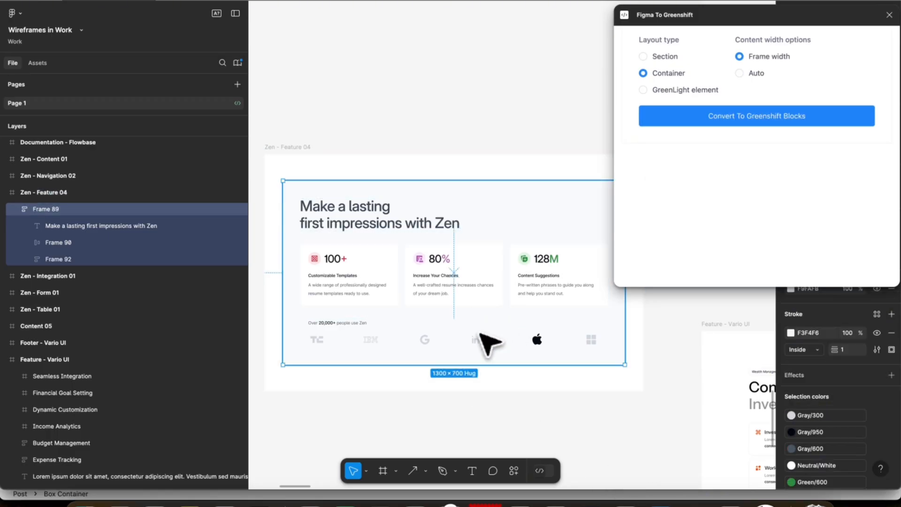
click(339, 323)
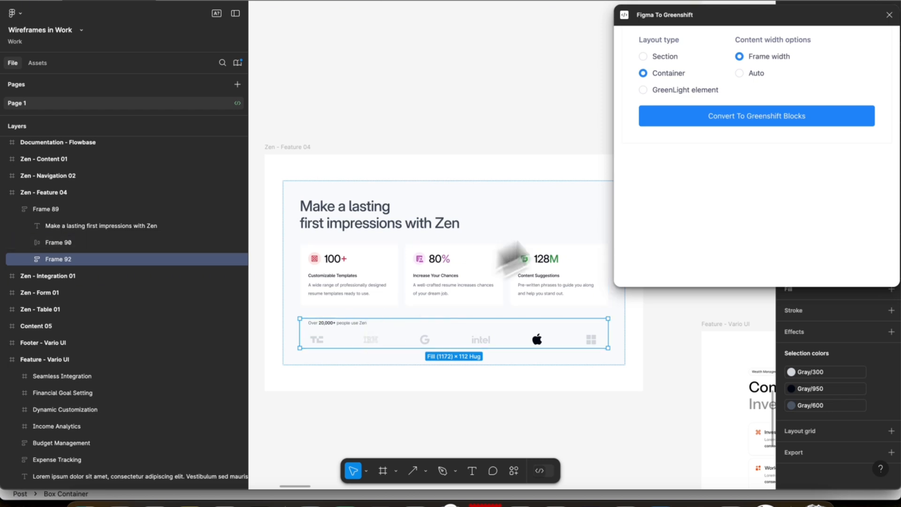
click(712, 121)
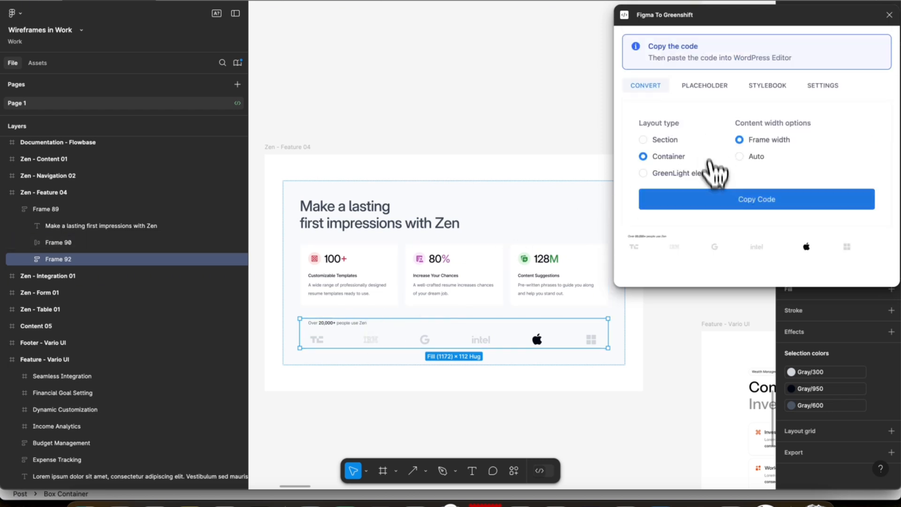
click(714, 200)
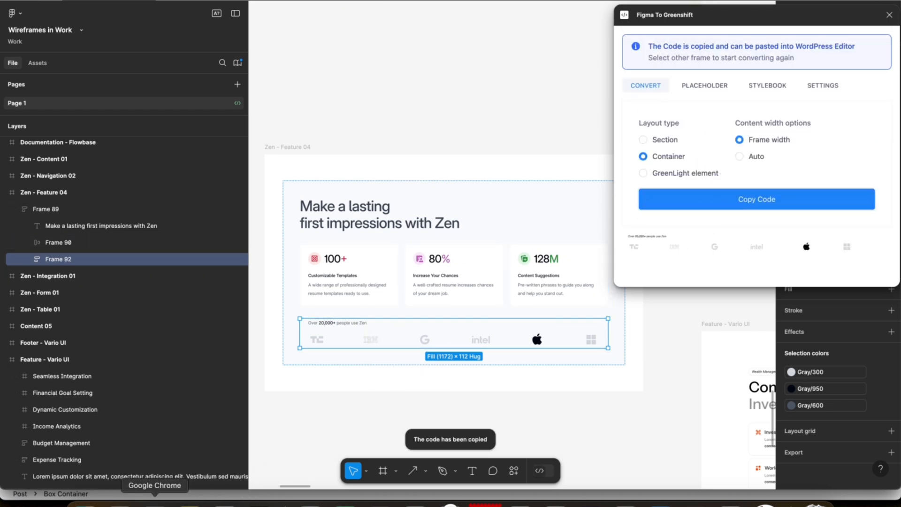
Switch to Chrome and paste the converted logo row container directly below the GS elements title
click(154, 501)
scroll(352, 191, up, 3)
click(338, 137)
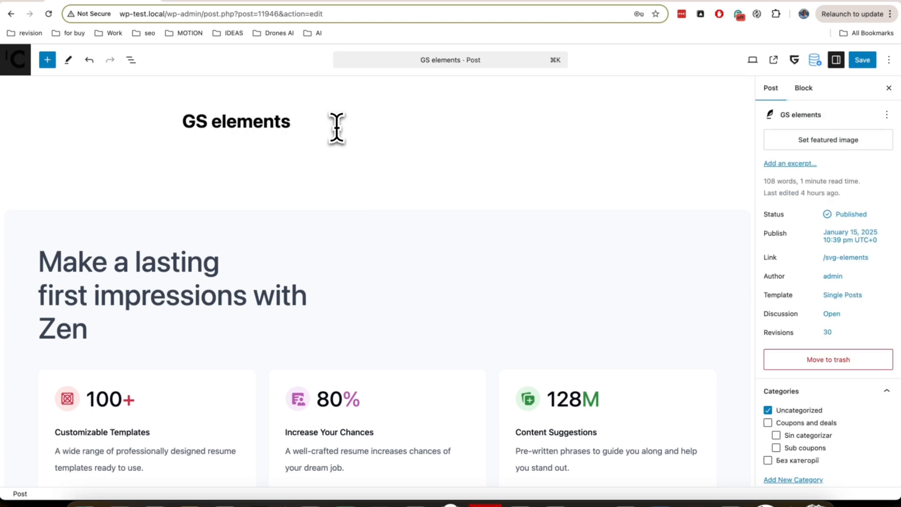
key(Return)
key(super+v)
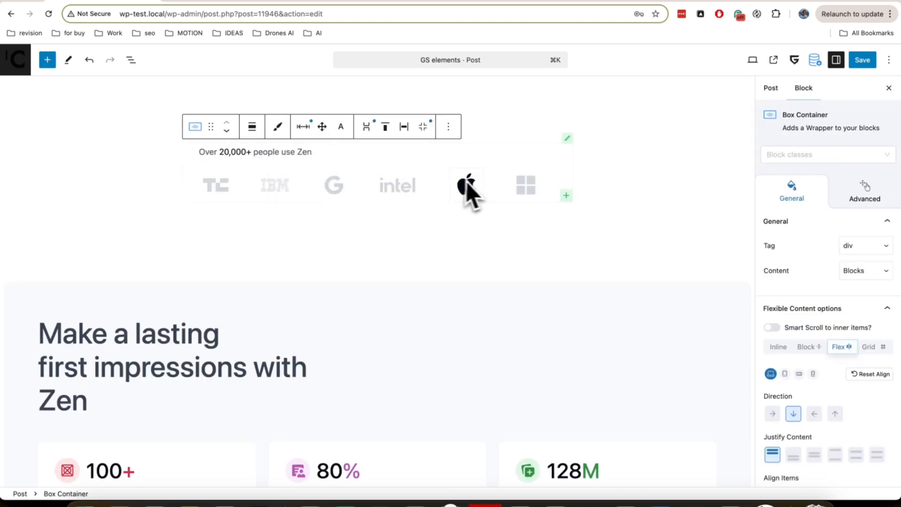
Inspect the individual logos in the pasted row and their SVG Shape settings
click(512, 187)
click(469, 189)
click(413, 190)
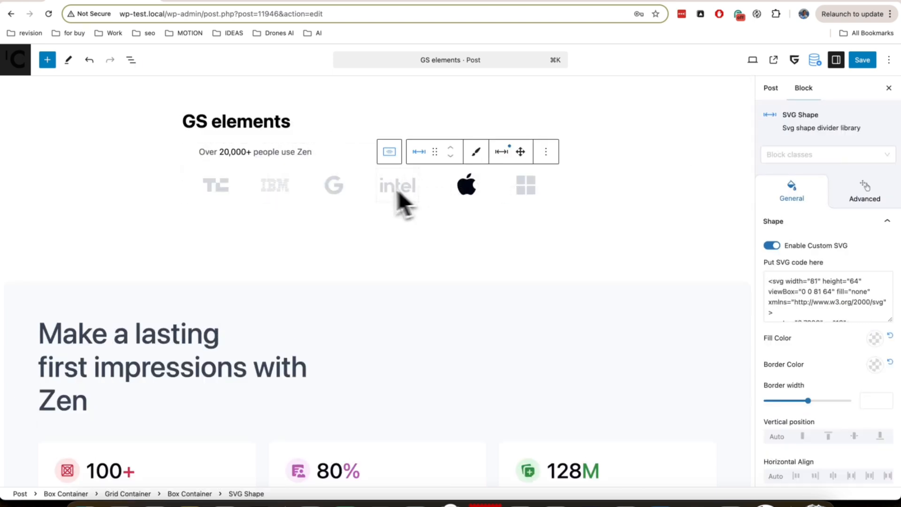
click(339, 191)
click(295, 190)
click(221, 186)
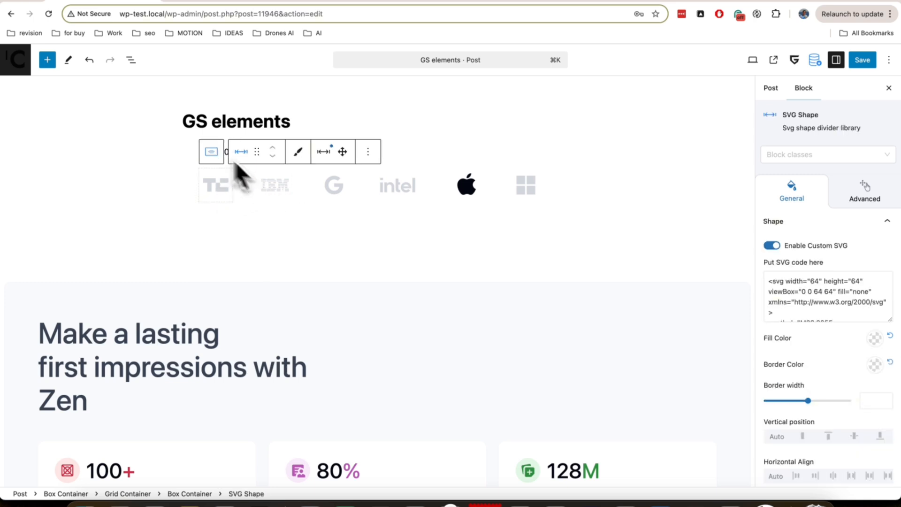
Examine the logo row's structure in the list view, from the outer Box Container through the Grid Container to its items
click(131, 60)
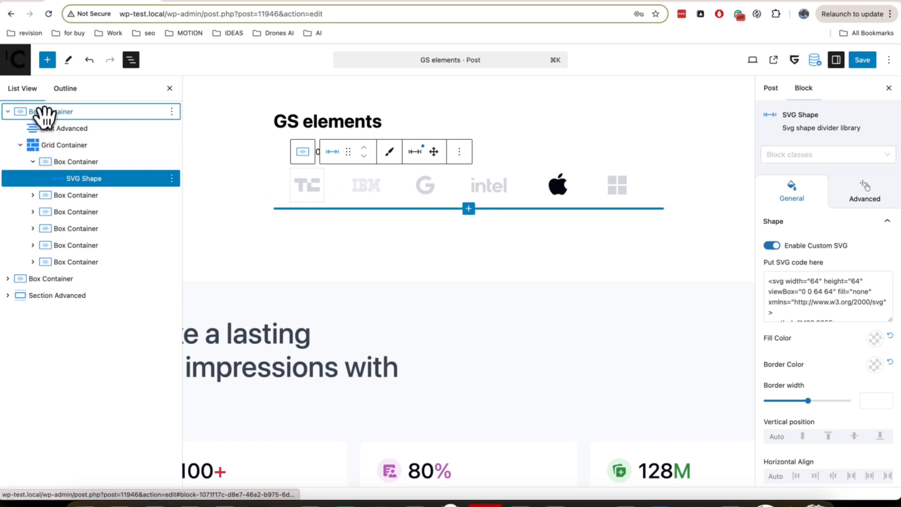
click(49, 108)
click(63, 144)
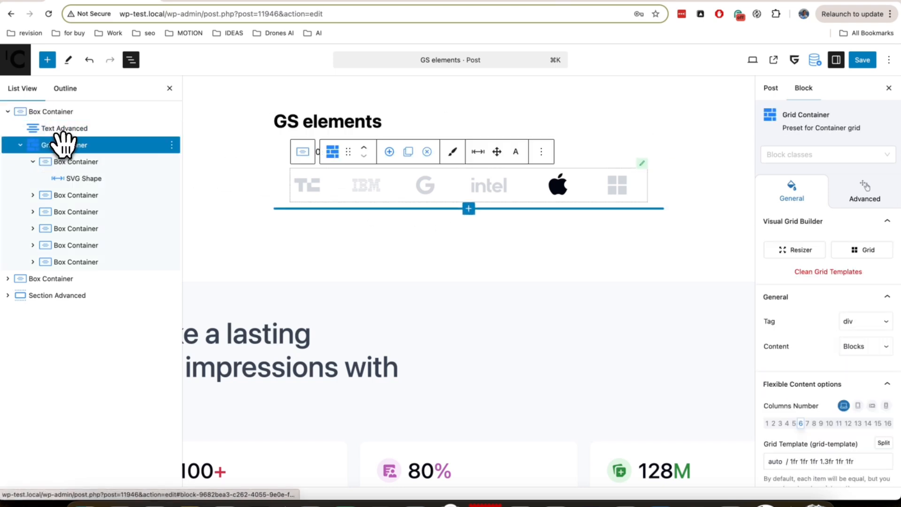
click(75, 160)
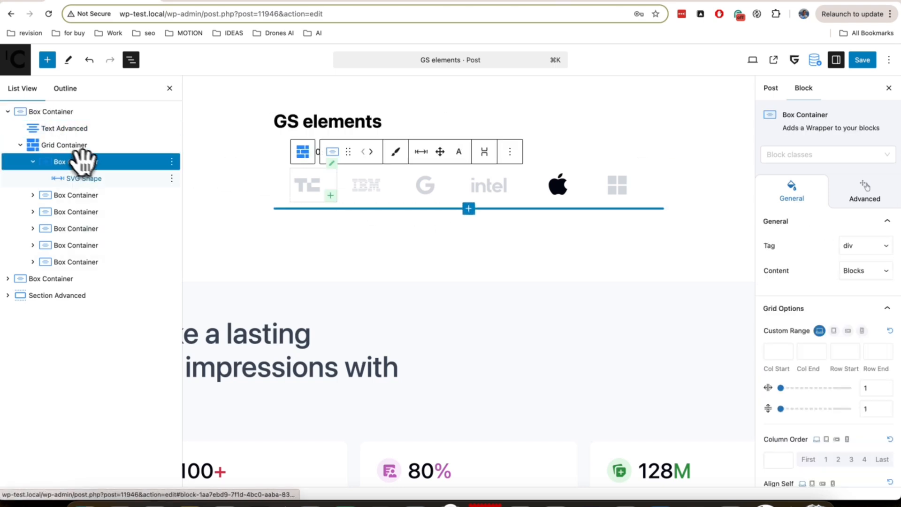
click(33, 163)
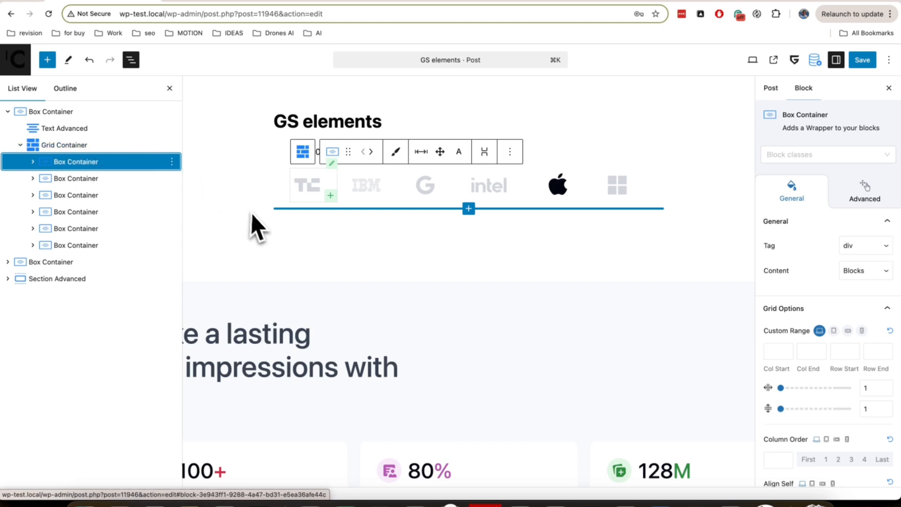
Select the logo row's Grid Container and widen the Google logo's column with the visual Resizer
click(82, 144)
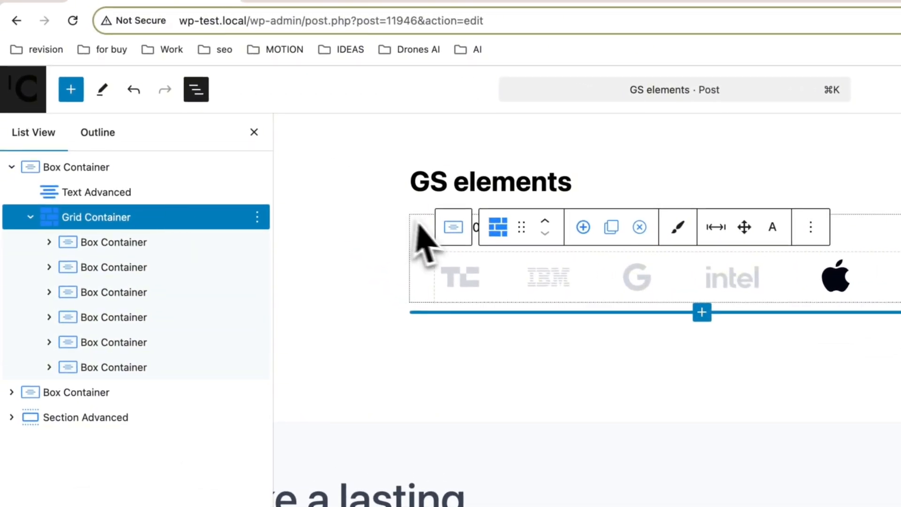
click(254, 133)
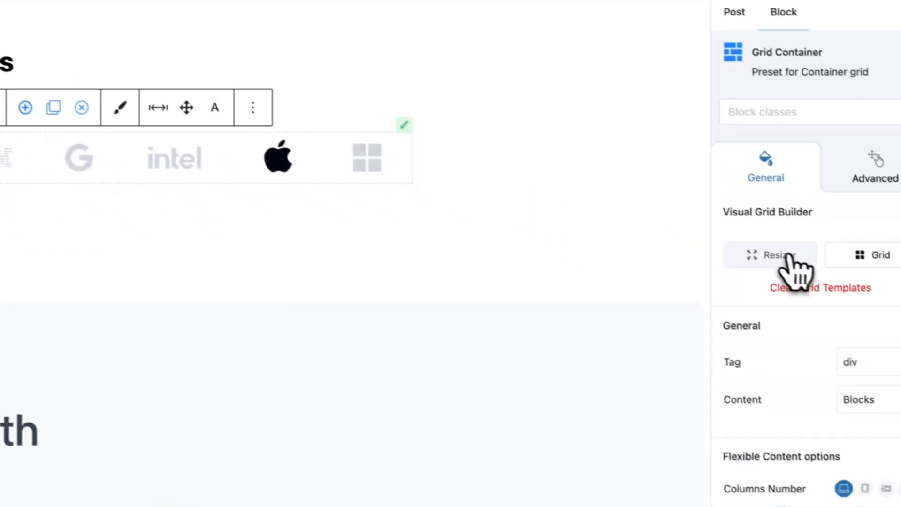
click(773, 252)
drag(109, 139, 213, 149)
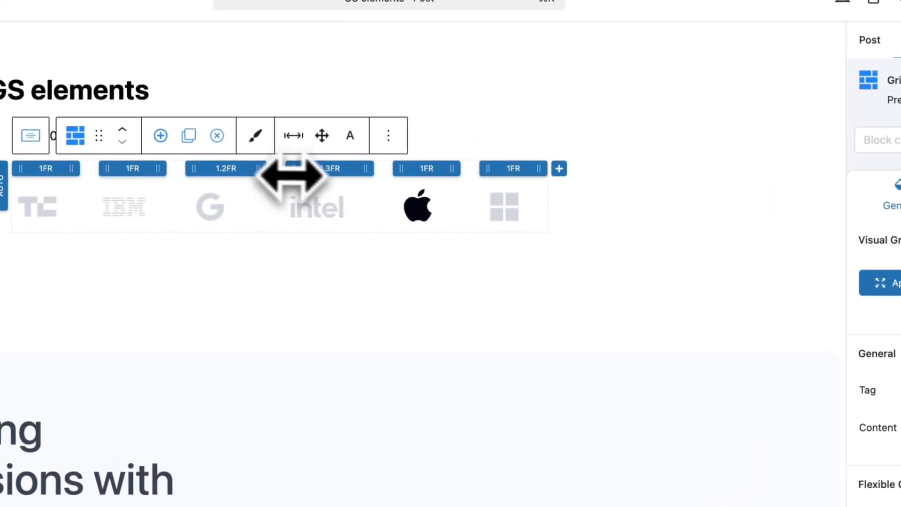
drag(363, 185, 458, 195)
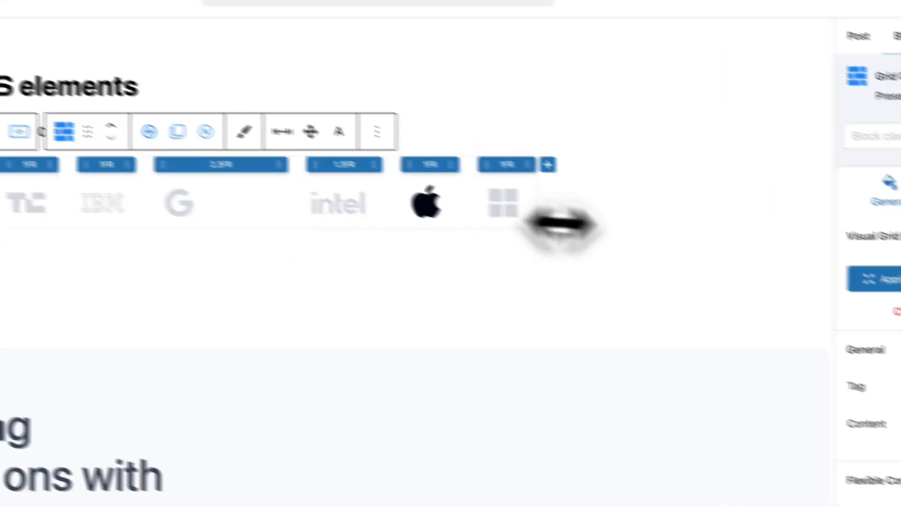
Try extending a cell of the logo row in the visual Grid Builder and close the builder
click(836, 244)
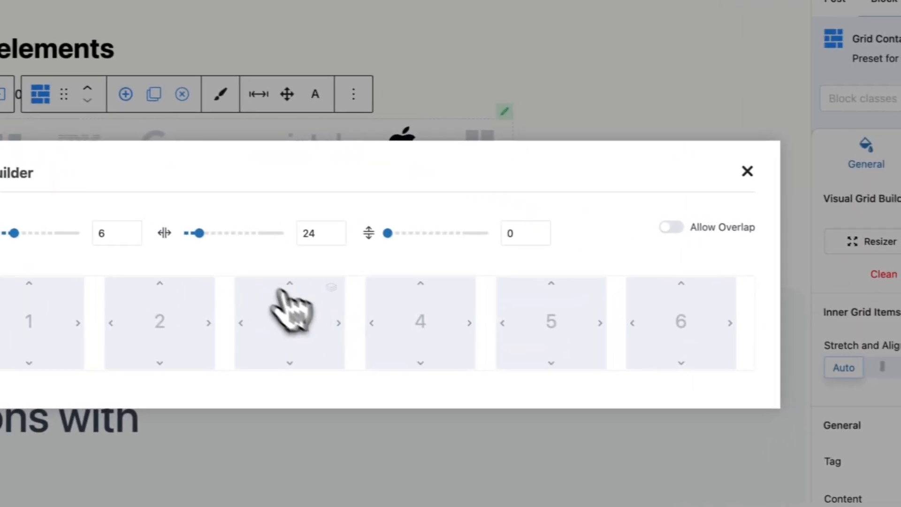
drag(355, 324, 615, 324)
click(764, 126)
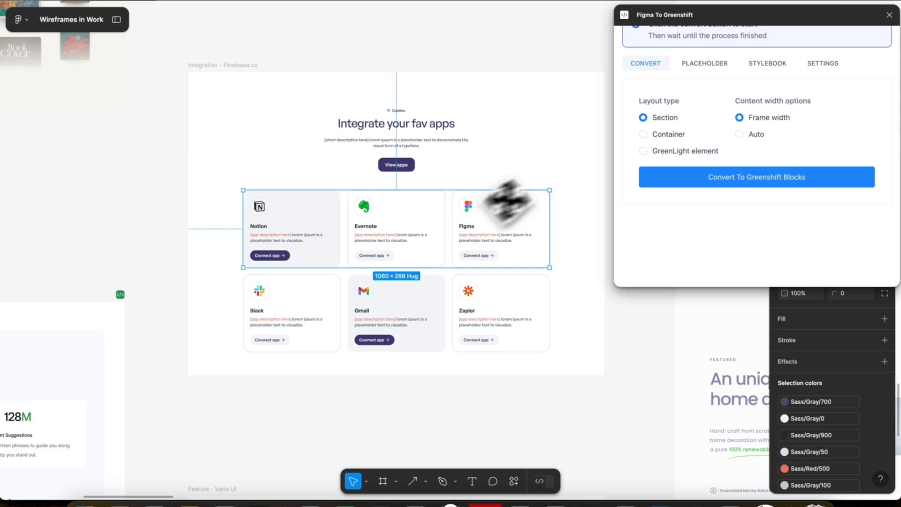
Convert the selected Notion, Evernote and Figma card row to Greenshift blocks as a GreenLight element and copy the code
click(644, 150)
click(755, 183)
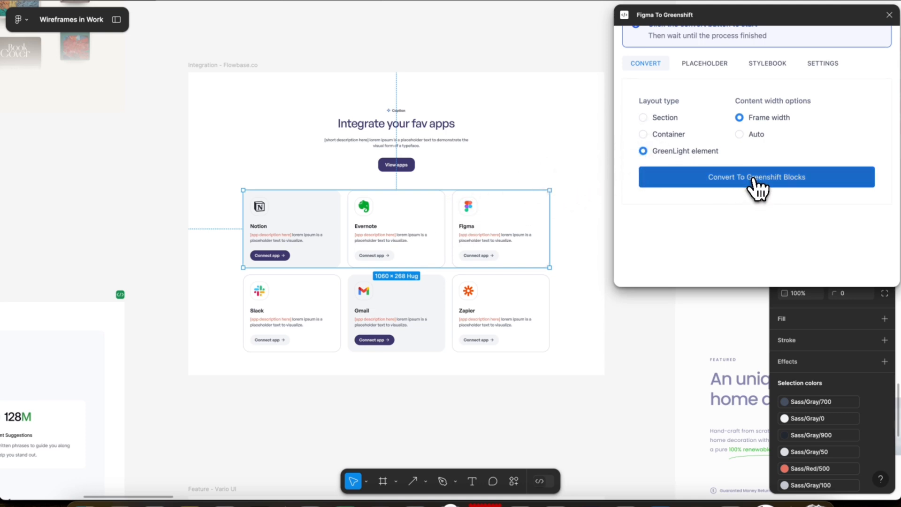
click(753, 181)
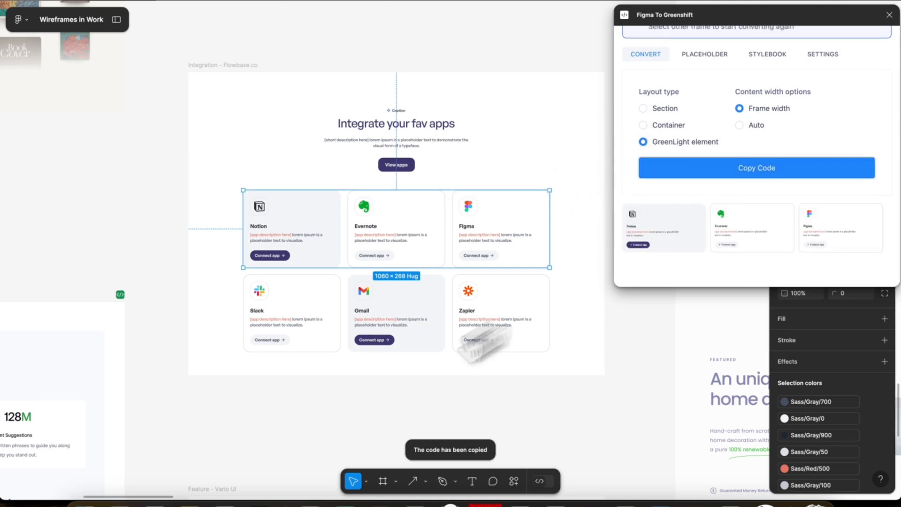
Switch to Chrome, paste the app card row directly below the GS elements title, and align it to full width
click(155, 501)
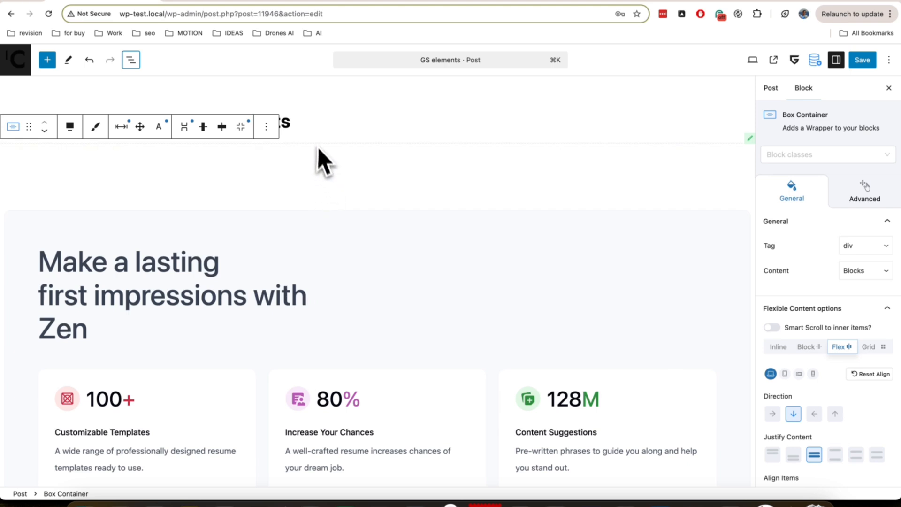
click(311, 124)
key(Return)
key(super+v)
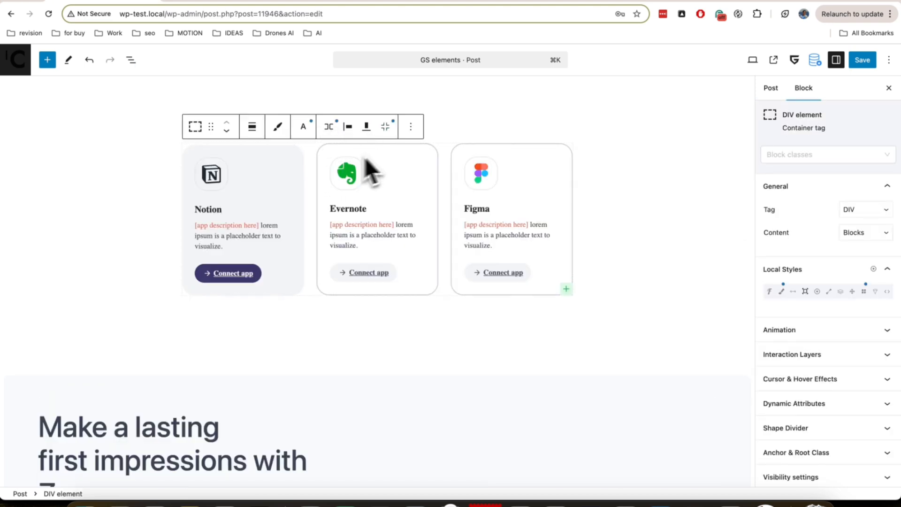
click(253, 127)
click(282, 202)
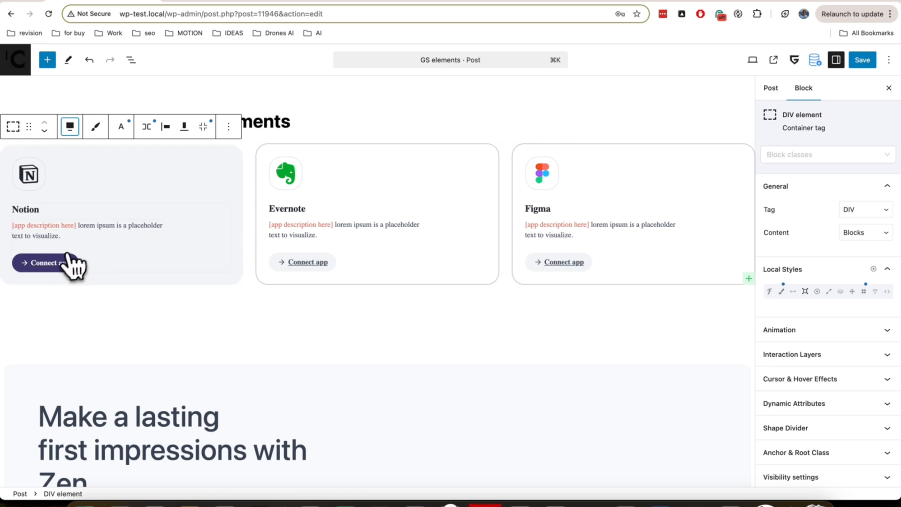
Examine the Notion card's nested DIV, SVG and Link elements in the list view
click(54, 263)
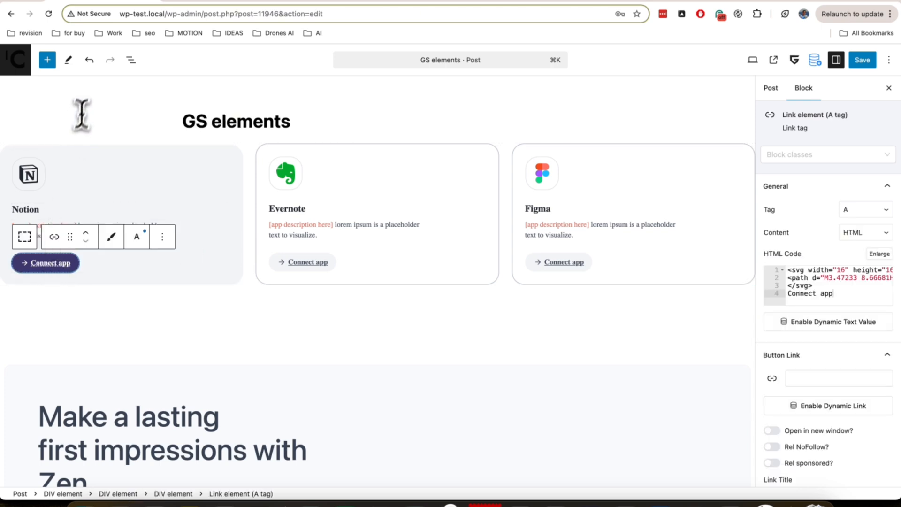
click(131, 60)
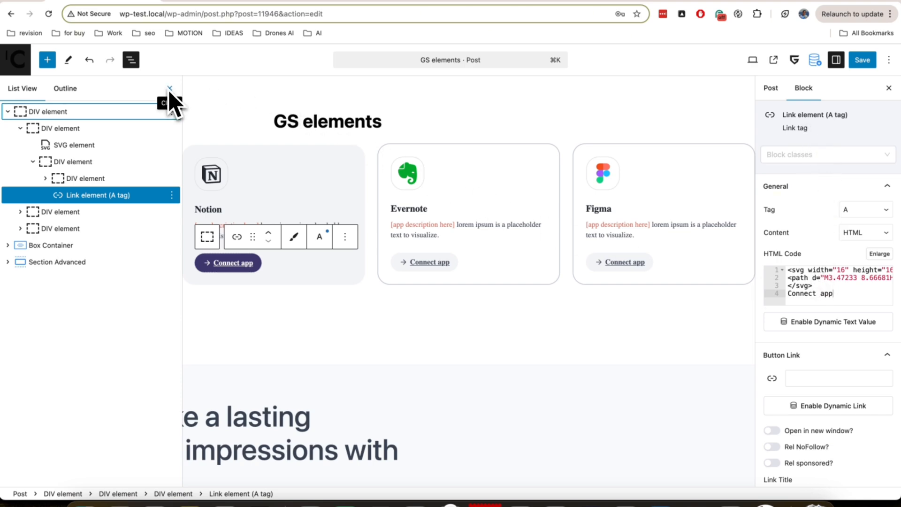
click(89, 128)
click(42, 112)
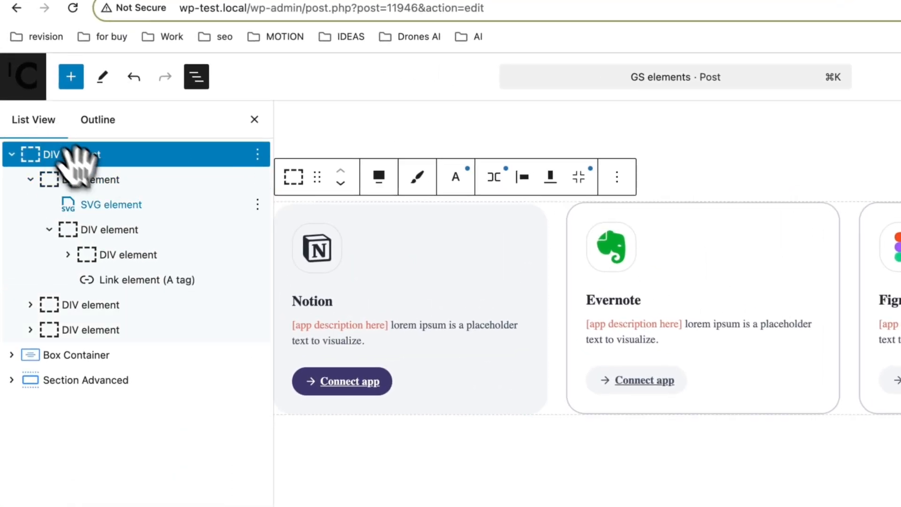
click(113, 204)
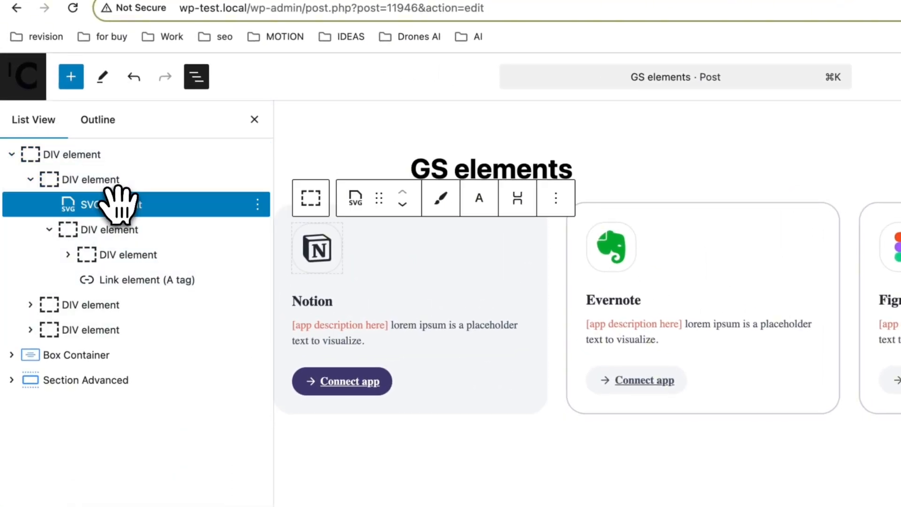
click(131, 229)
click(145, 254)
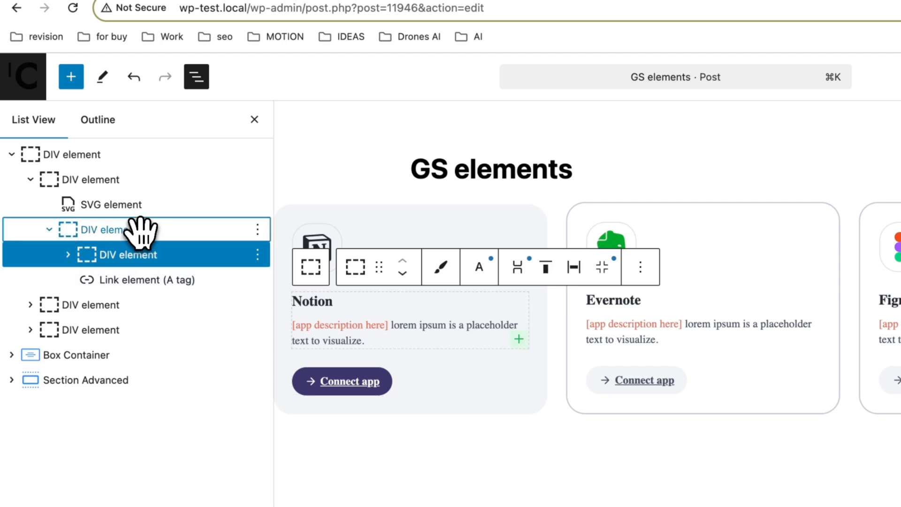
click(141, 229)
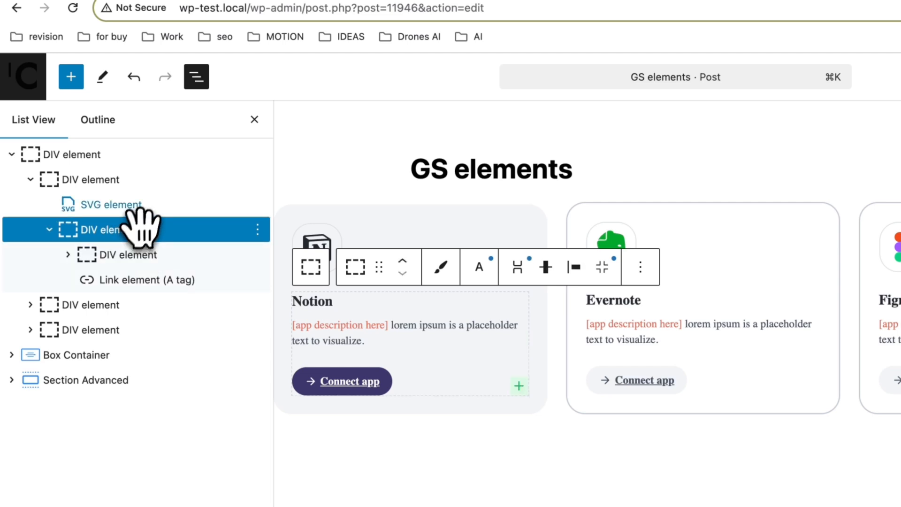
click(177, 277)
click(254, 119)
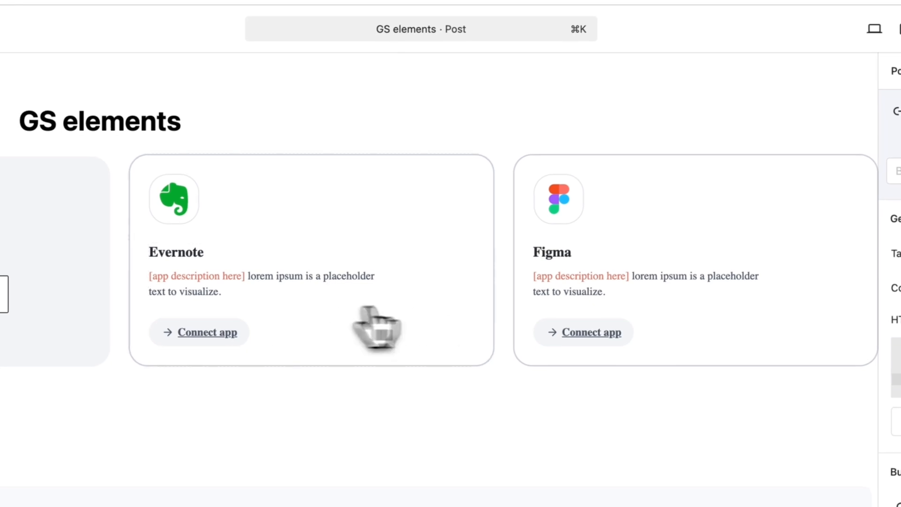
Set the text decoration of the Figma card's Connect app link to none in its typography styles
click(581, 331)
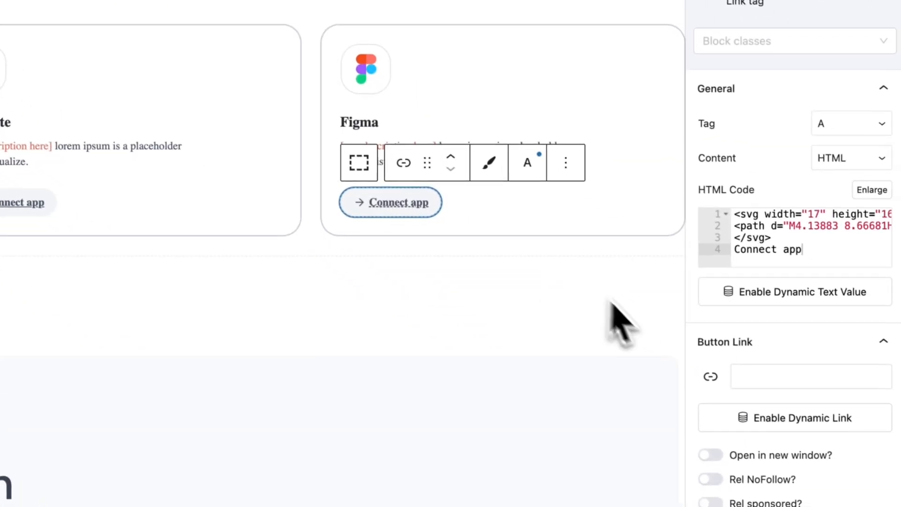
scroll(750, 378, down, 8)
click(705, 273)
scroll(710, 293, down, 5)
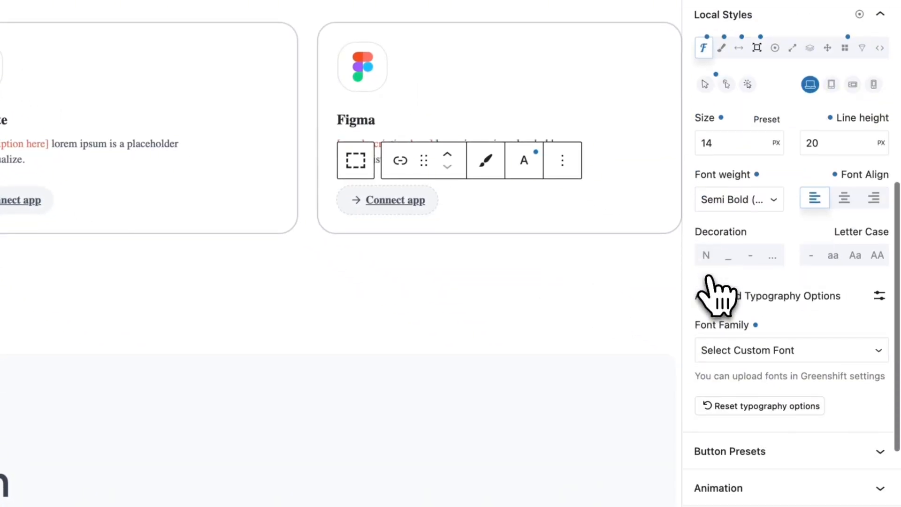
click(706, 245)
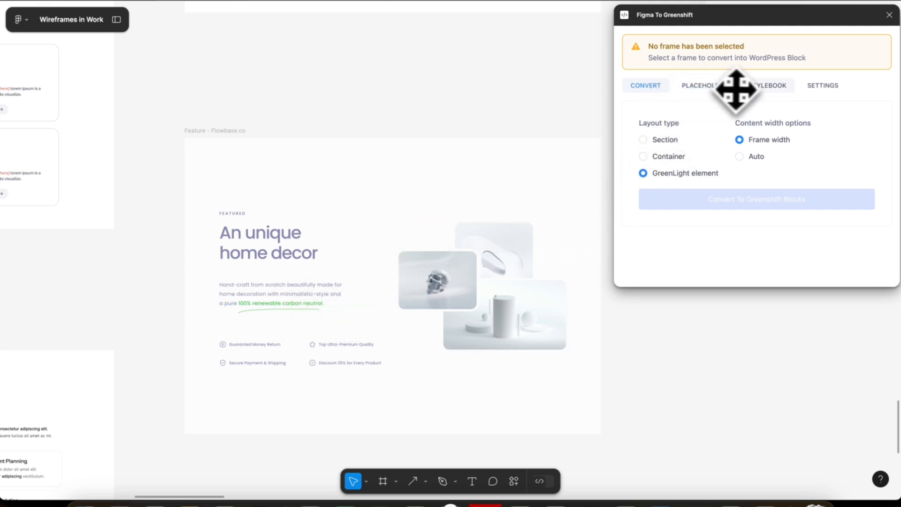
Switch to Figma and add woocommerce-732526-3966075.cloudwaysapps.com as the WordPress site in the Figma To Greenshift connection settings
click(823, 86)
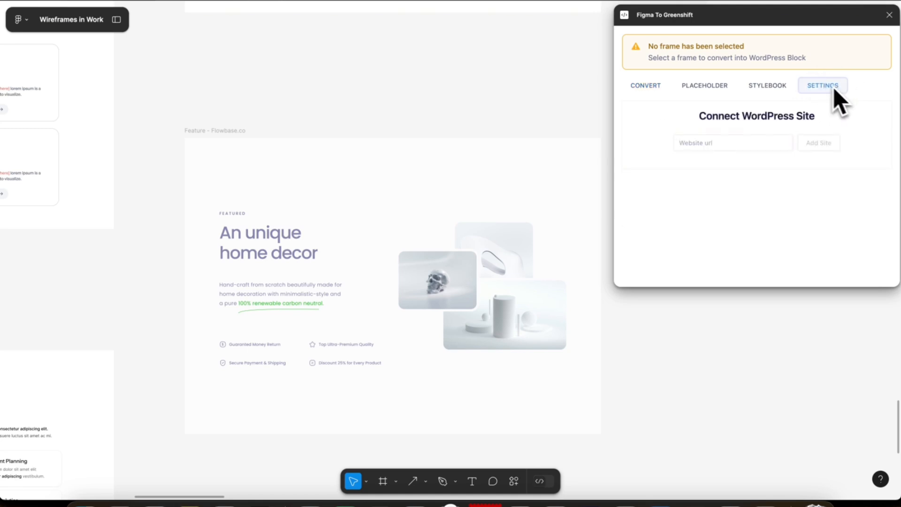
click(714, 140)
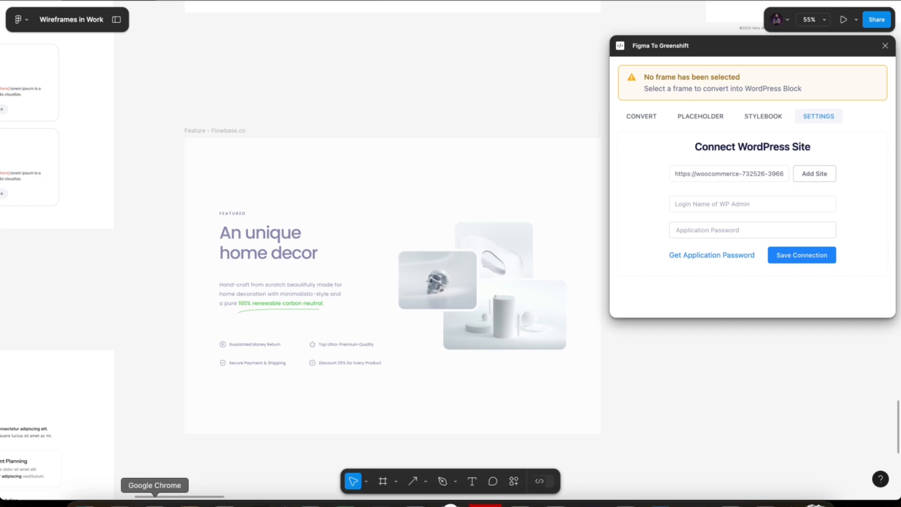
Switch to Chrome and open the WordPress admin's own user profile at the Application Passwords section
click(155, 503)
click(444, 261)
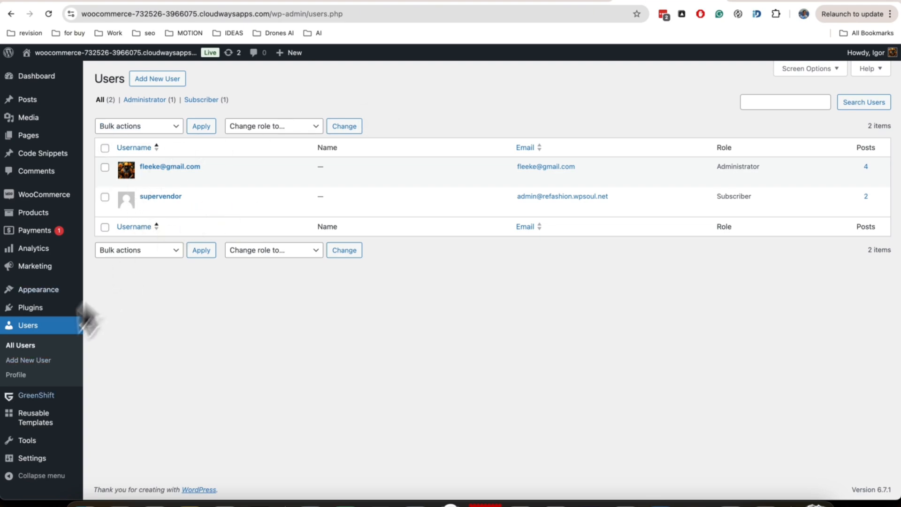
click(23, 376)
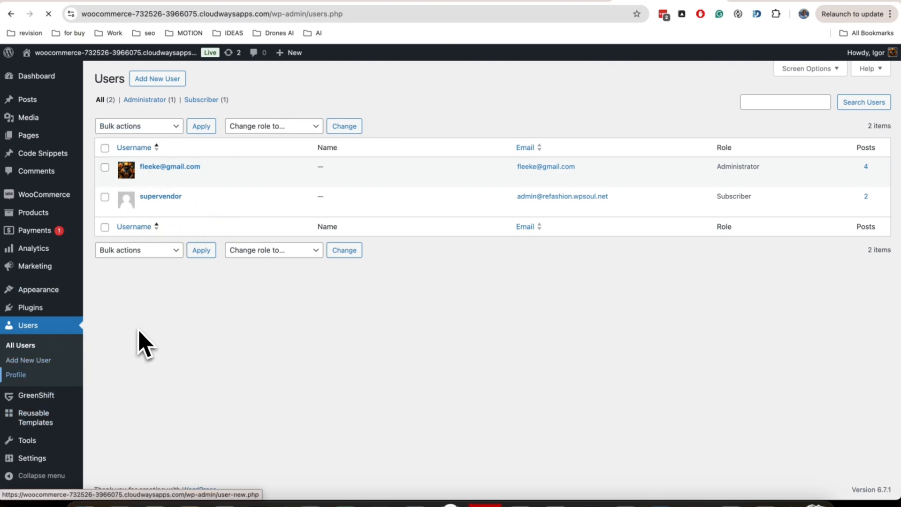
scroll(200, 242, down, 20)
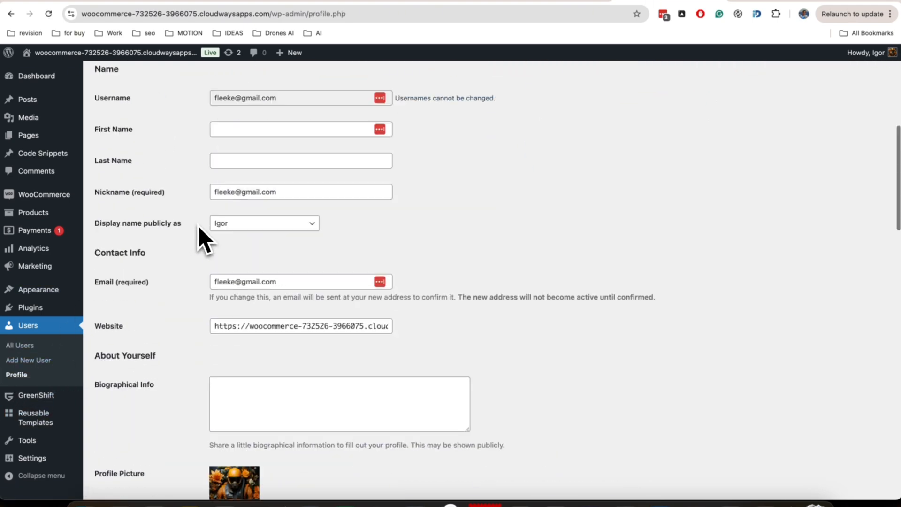
scroll(199, 242, up, 7)
scroll(200, 240, up, 6)
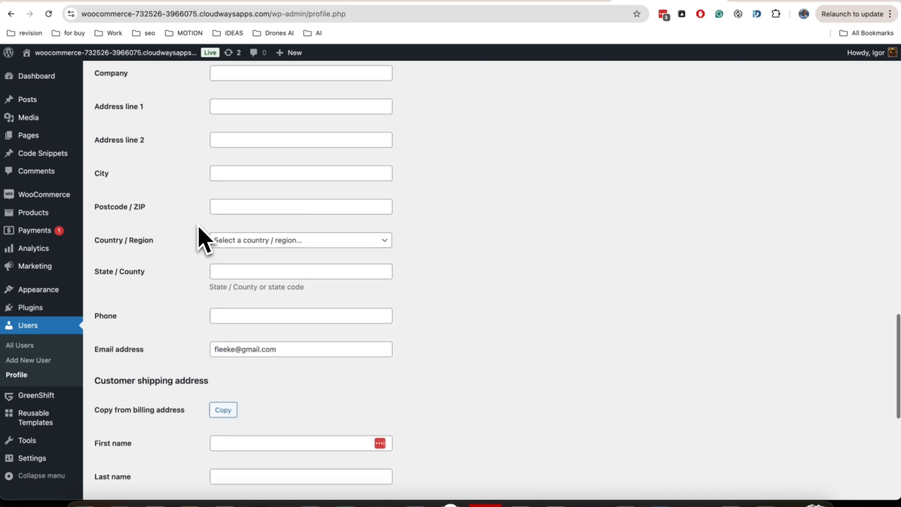
scroll(199, 239, up, 3)
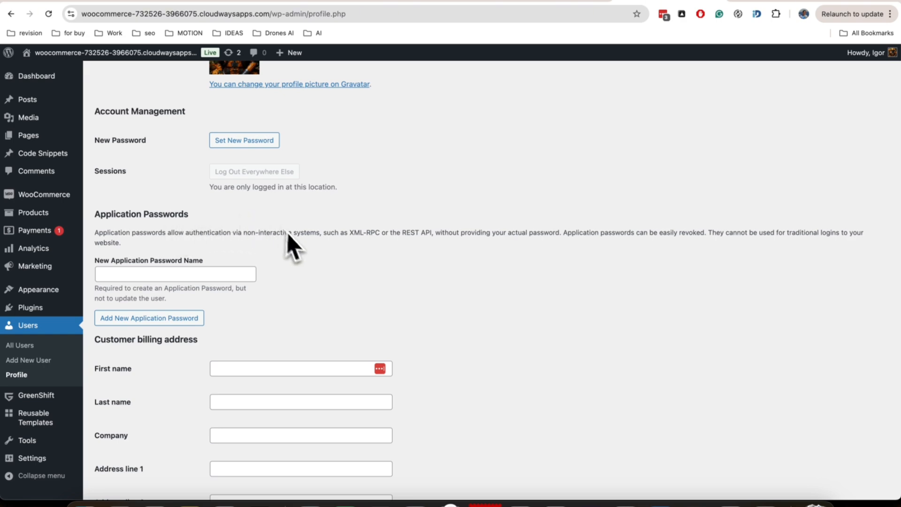
Create a new application password named Greenshift and copy the generated password
click(178, 274)
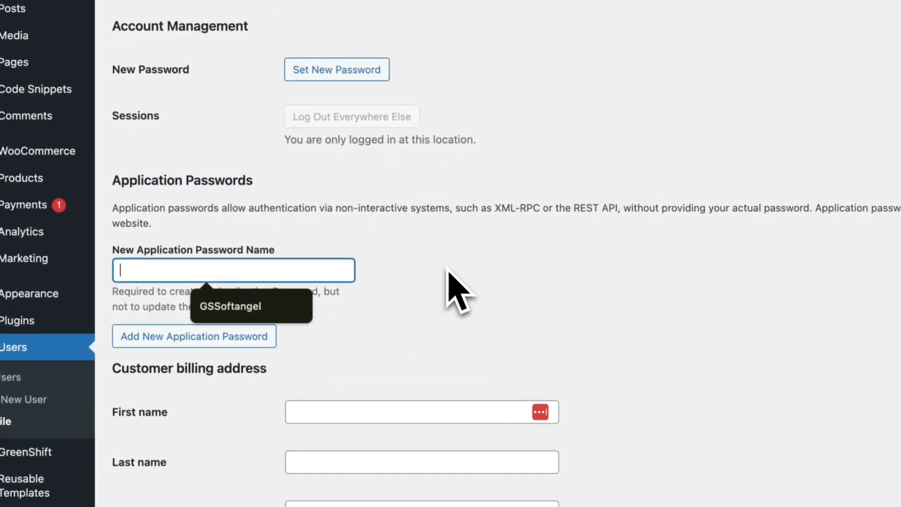
text(Greenshift)
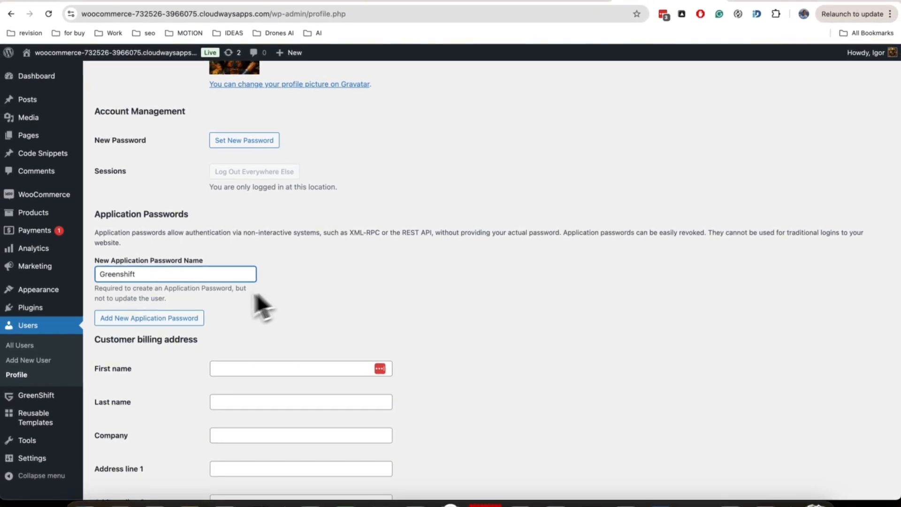
click(183, 319)
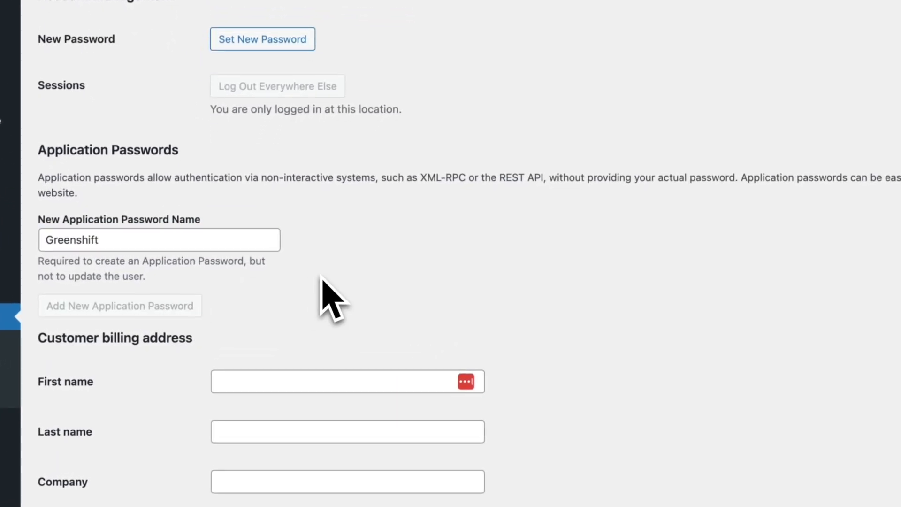
scroll(338, 286, down, 2)
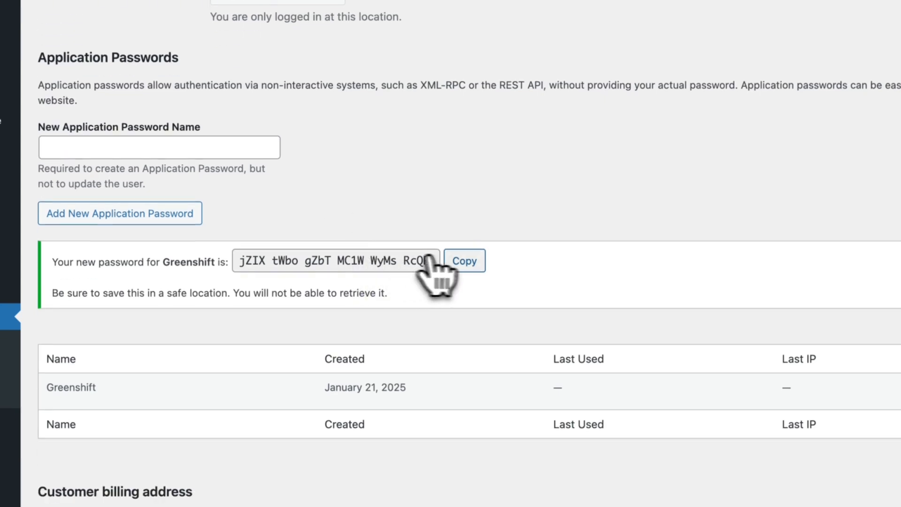
click(466, 261)
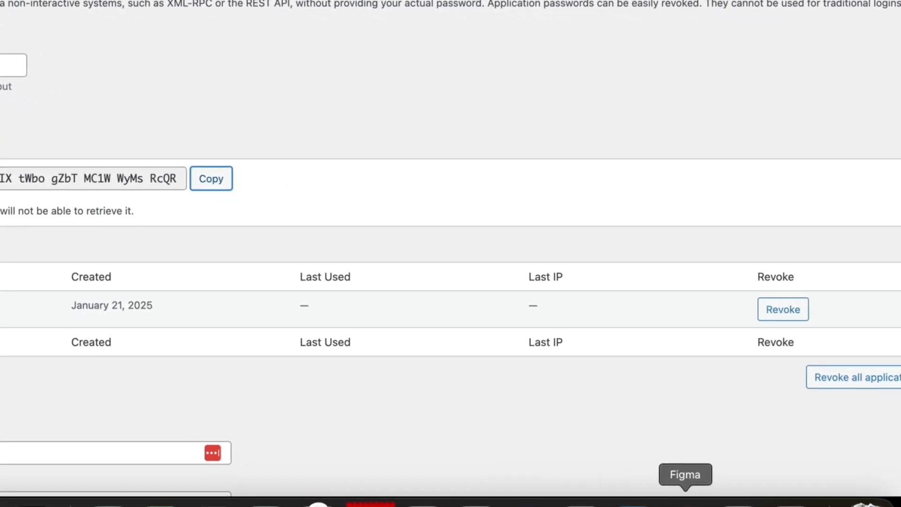
Switch to Figma, enter the WP admin login name and the application password for the WordPress site, and save the connection
click(685, 503)
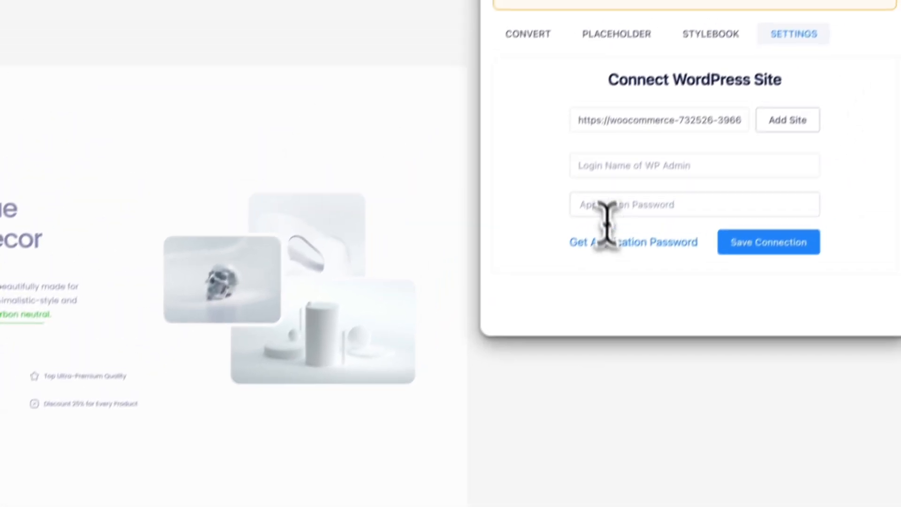
click(683, 60)
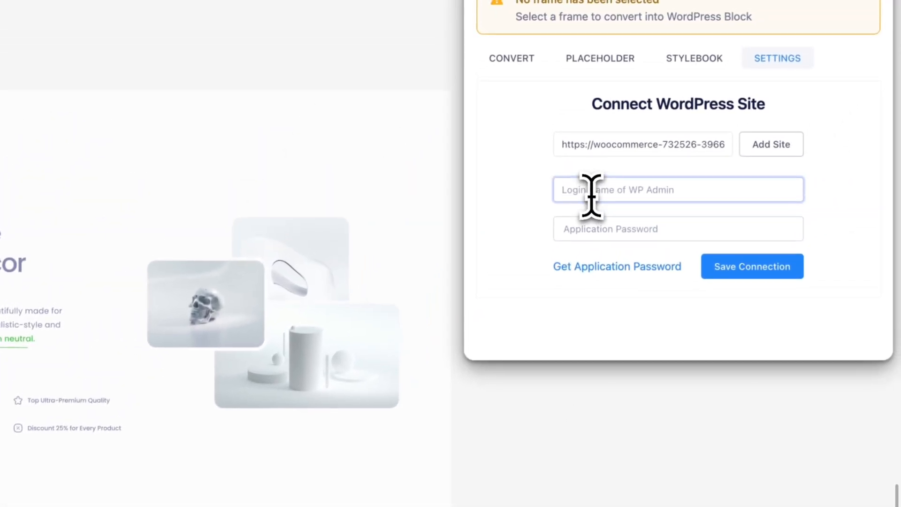
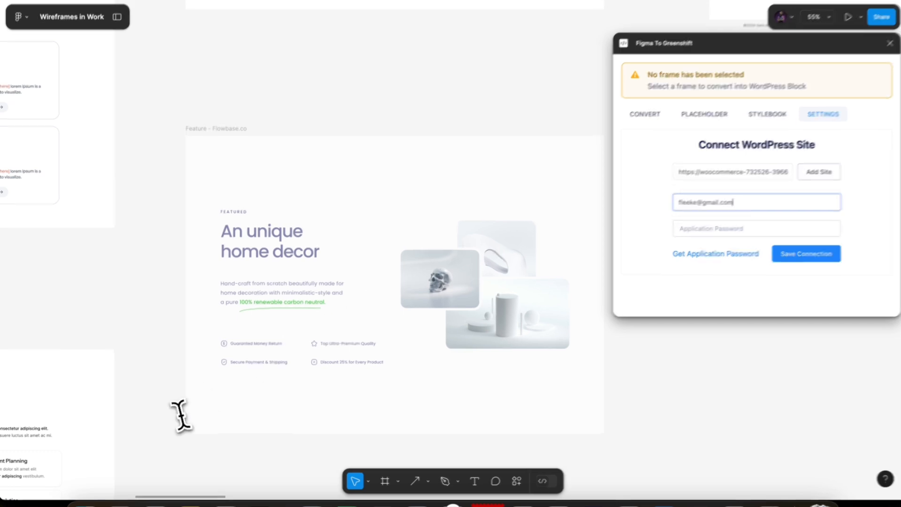
click(221, 503)
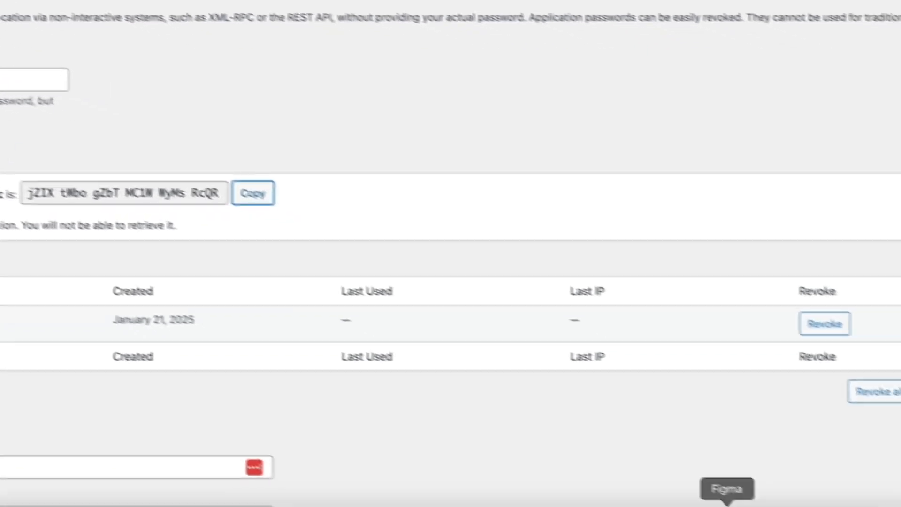
click(724, 501)
click(629, 243)
key(super+v)
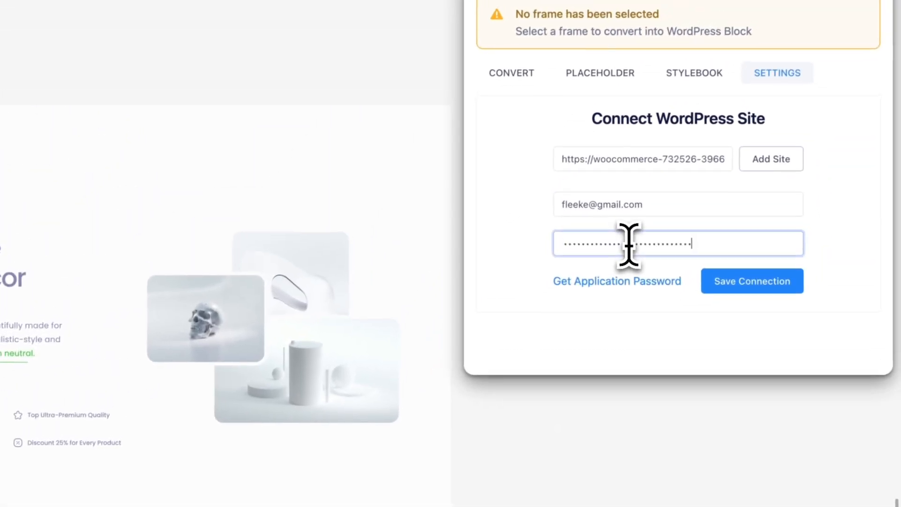
click(747, 287)
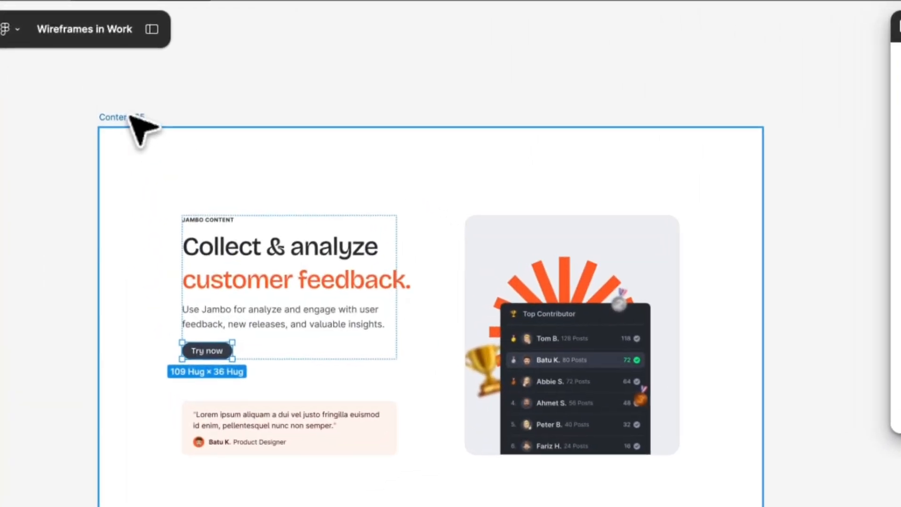
Convert the Content 05 frame to Greenshift blocks as a section with frame width and copy the code
click(102, 79)
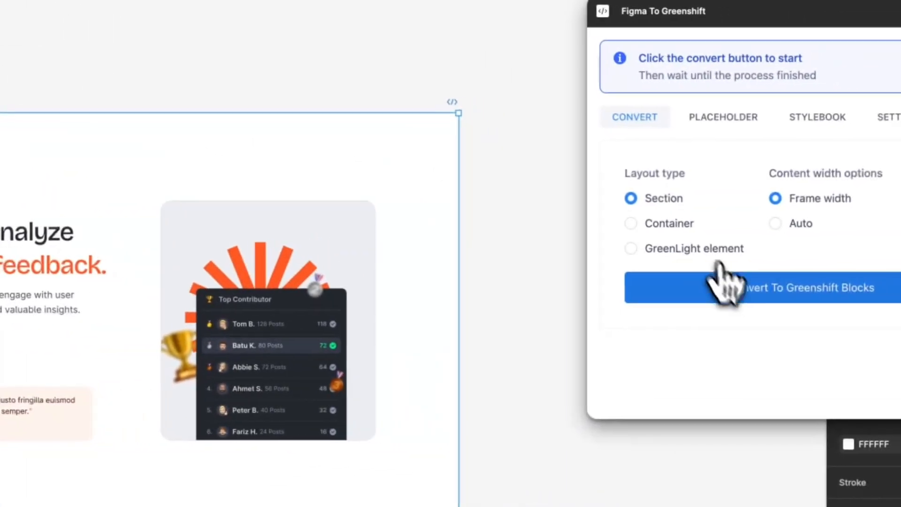
click(727, 300)
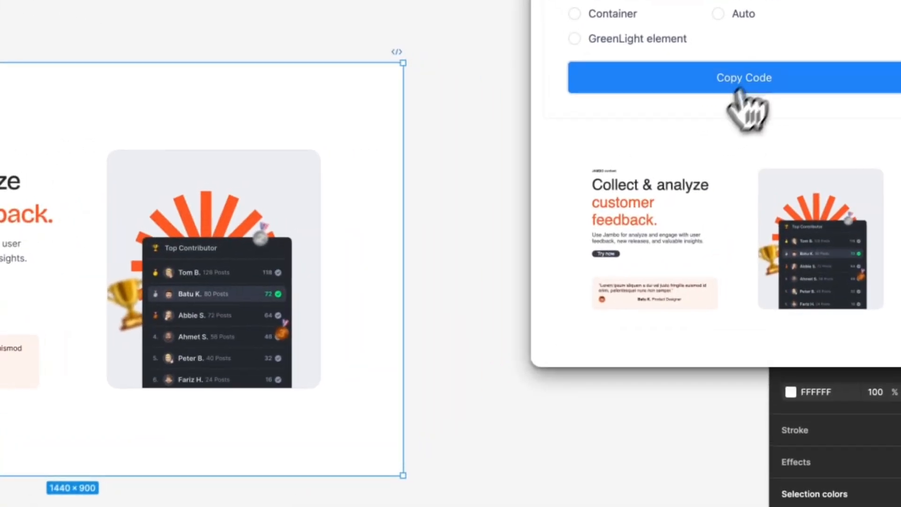
click(754, 101)
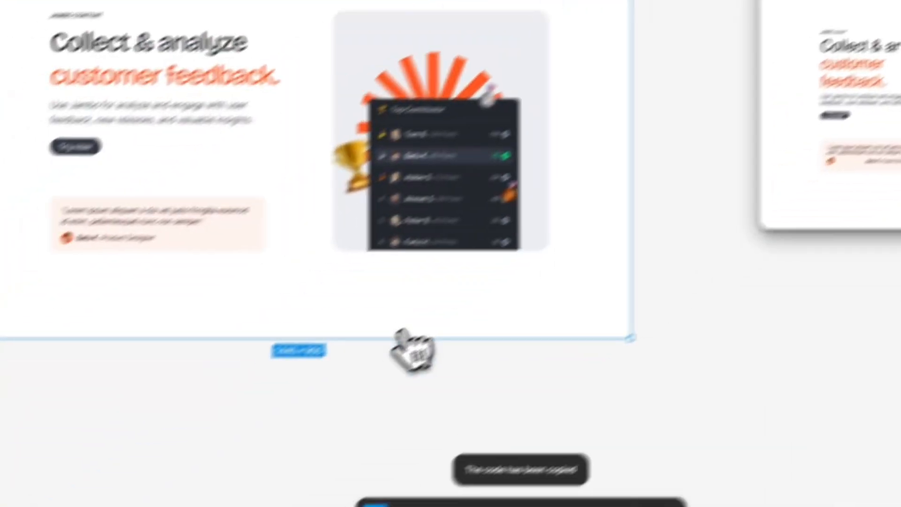
Switch to Chrome and paste the copied Greenshift code into the empty block below the Test page title
click(150, 506)
click(328, 145)
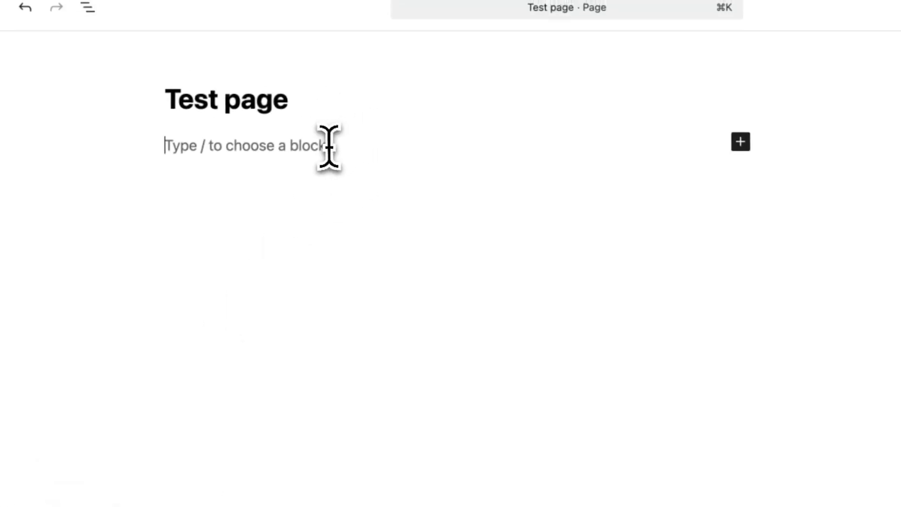
key(super+v)
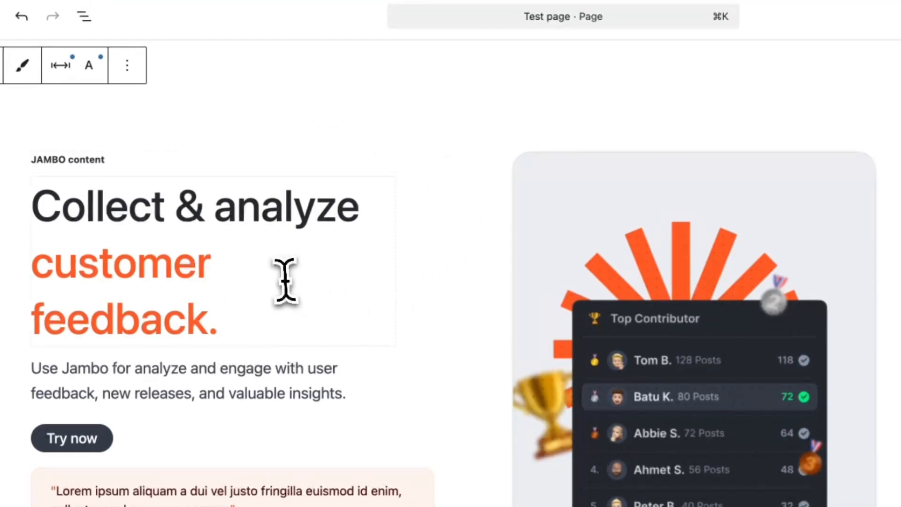
Examine the current media URL of the pasted Top Contributor image, leaving it unedited
click(691, 231)
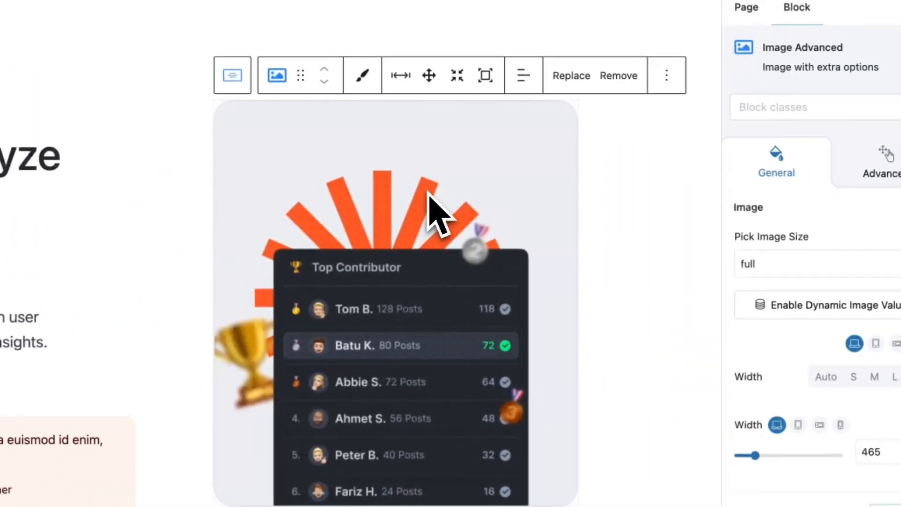
click(571, 76)
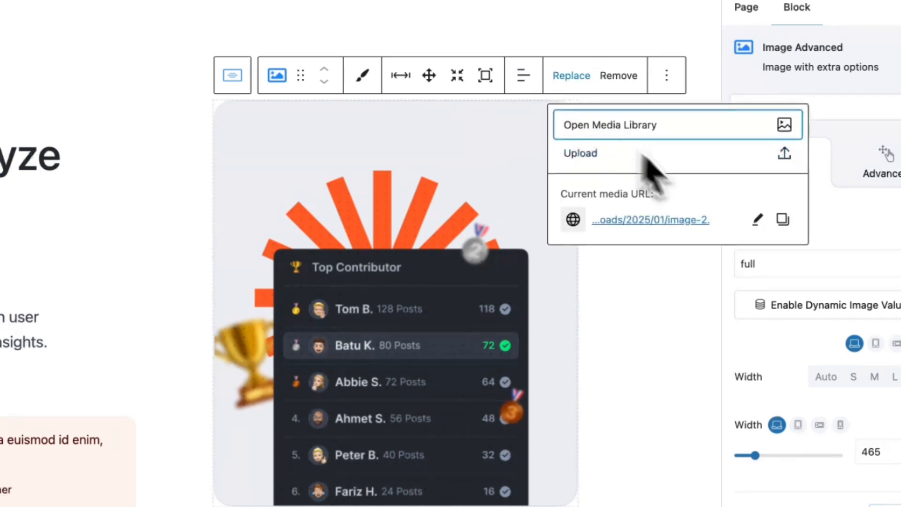
click(757, 219)
drag(744, 230, 571, 226)
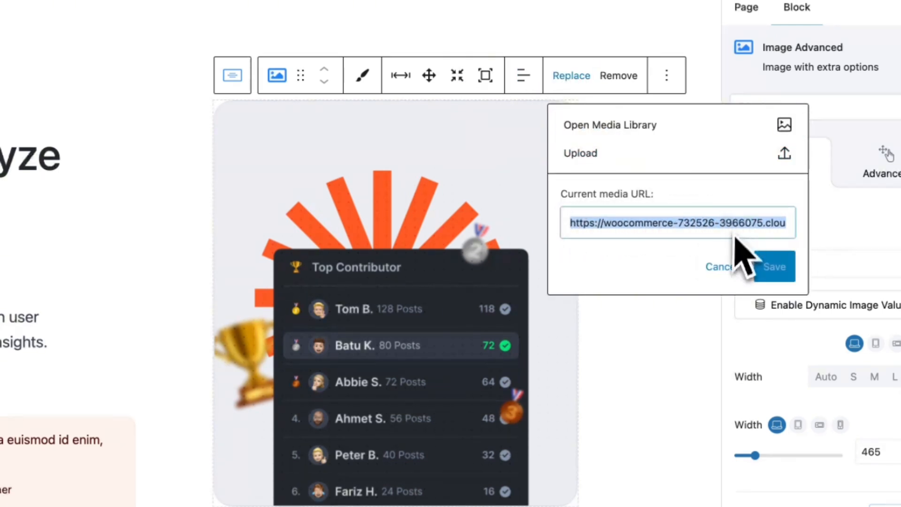
click(719, 266)
click(670, 359)
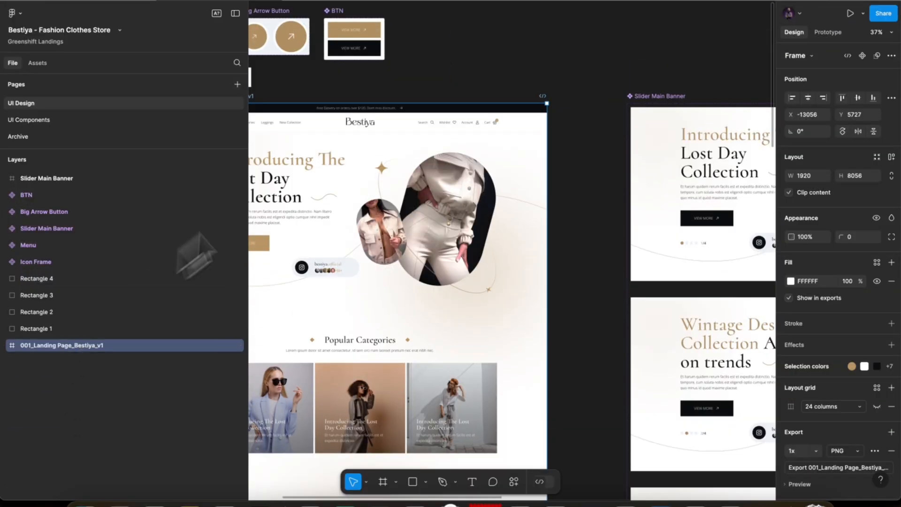
In Figma's Bestiya file, run Figma To Greenshift on the 001_Landing Page_Bestiya_v1 frame and create its stylebook
right_click(398, 143)
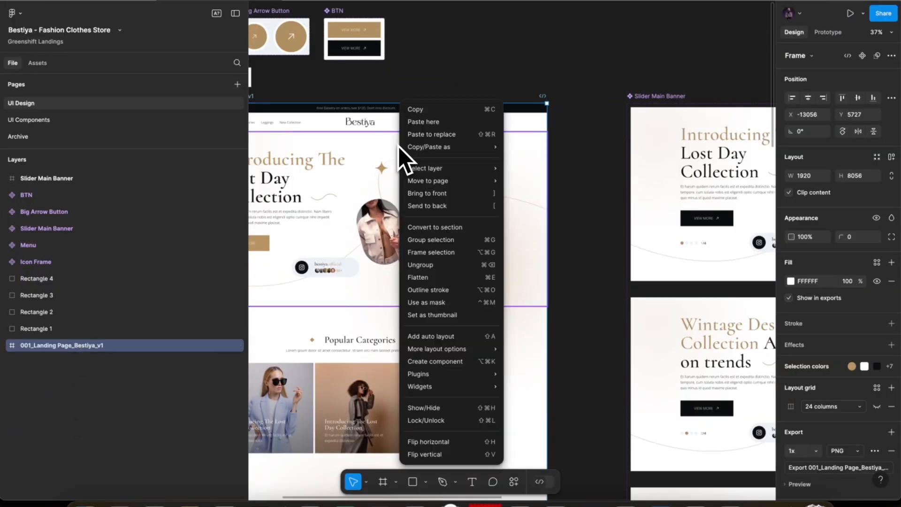
mouse_move(458, 373)
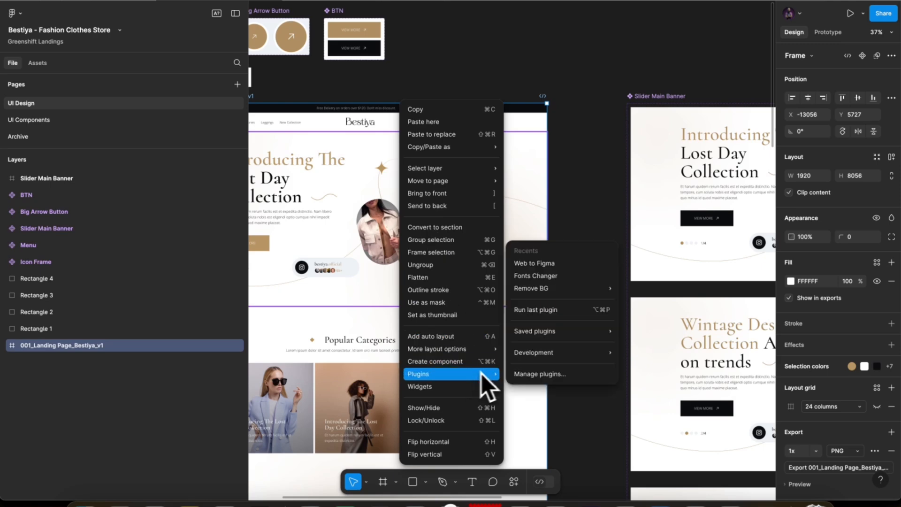
mouse_move(560, 352)
click(679, 245)
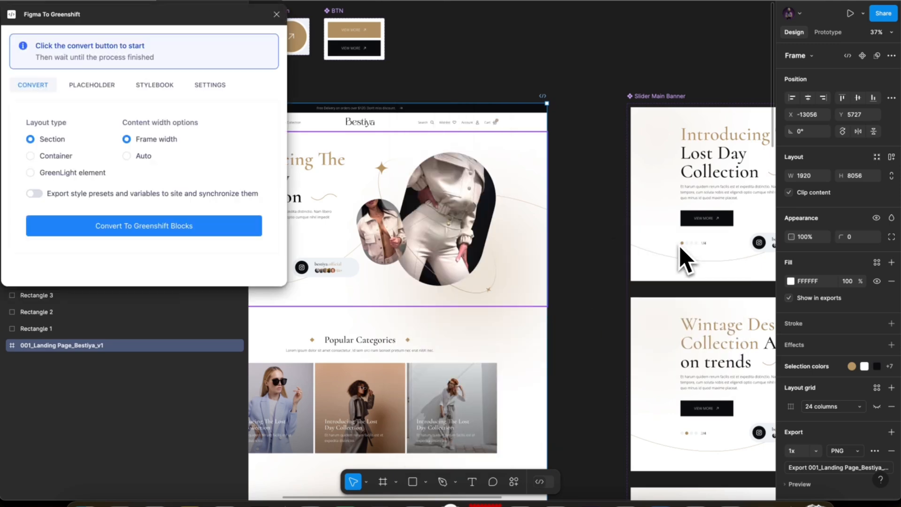
drag(194, 13, 804, 11)
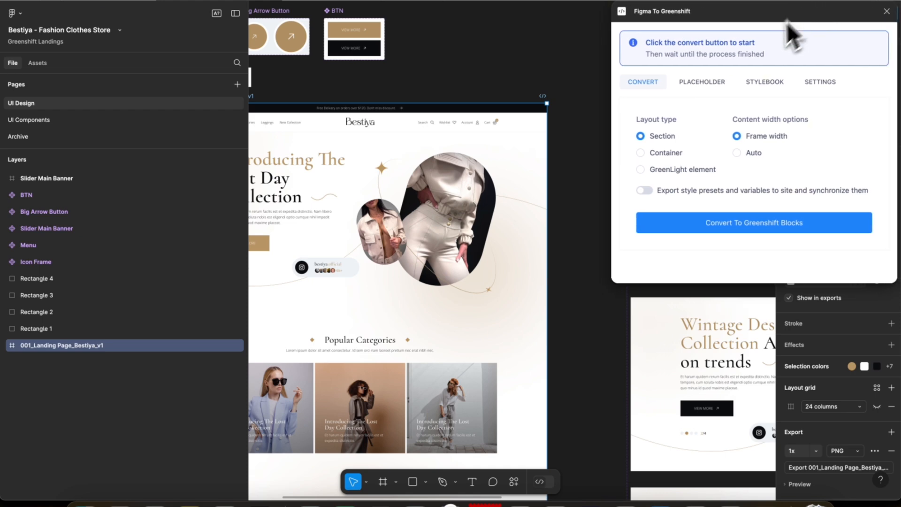
click(764, 82)
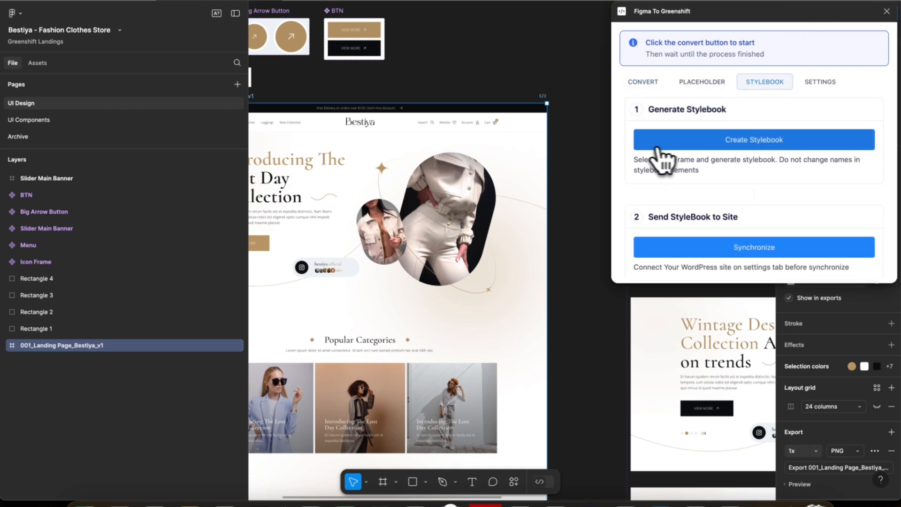
click(693, 141)
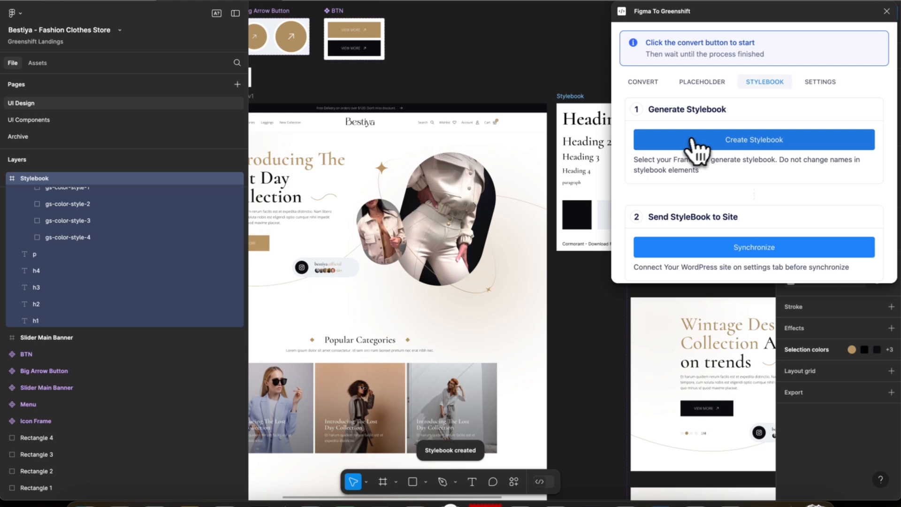
Move the generated Stylebook frame up into the empty canvas area above the Slider Main Banner
scroll(482, 194, right, 5)
scroll(482, 193, up, 1)
scroll(383, 178, up, 3)
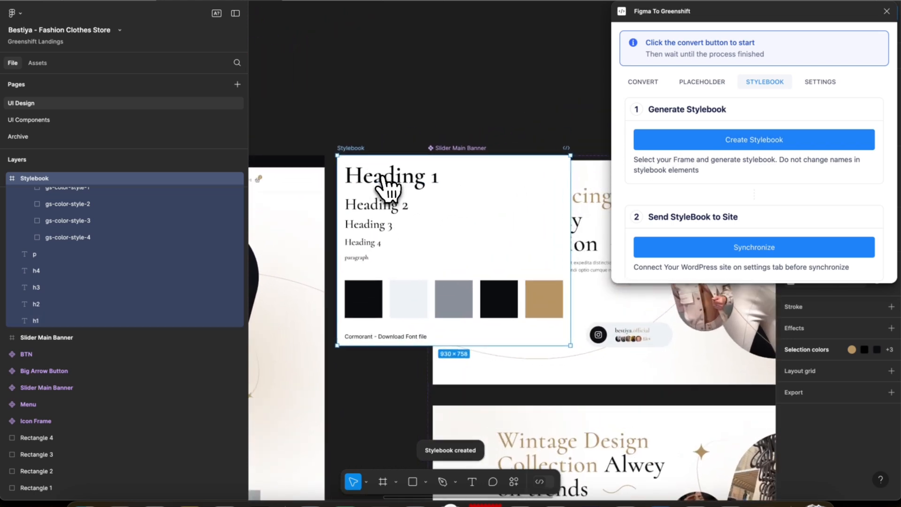
scroll(386, 186, up, 2)
scroll(347, 157, down, 3)
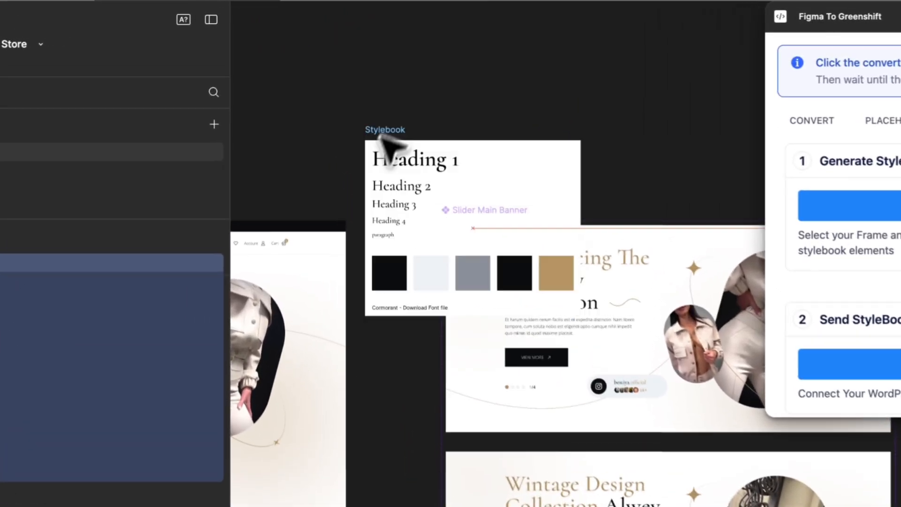
drag(389, 145, 372, 30)
scroll(373, 31, up, 5)
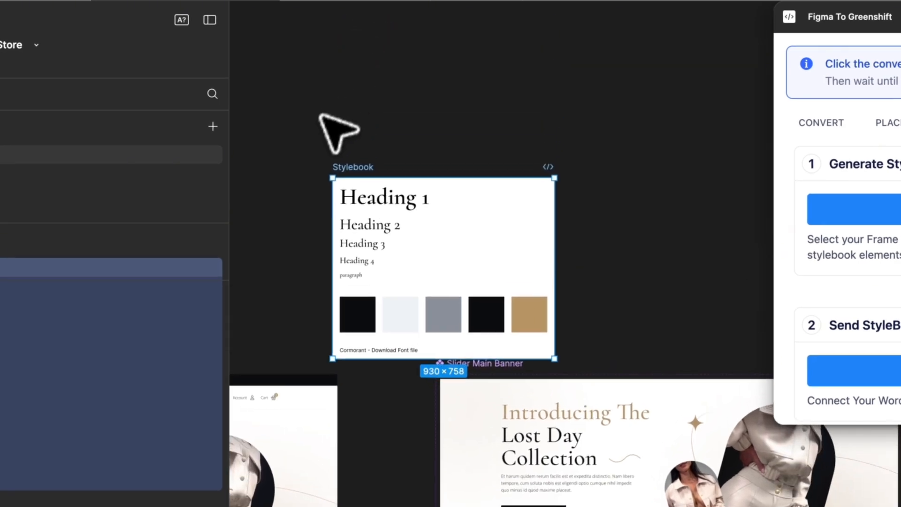
Move the Stylebook frame higher in the empty canvas area and synchronize it to the connected WordPress site
scroll(321, 128, up, 3)
drag(362, 205, 341, 153)
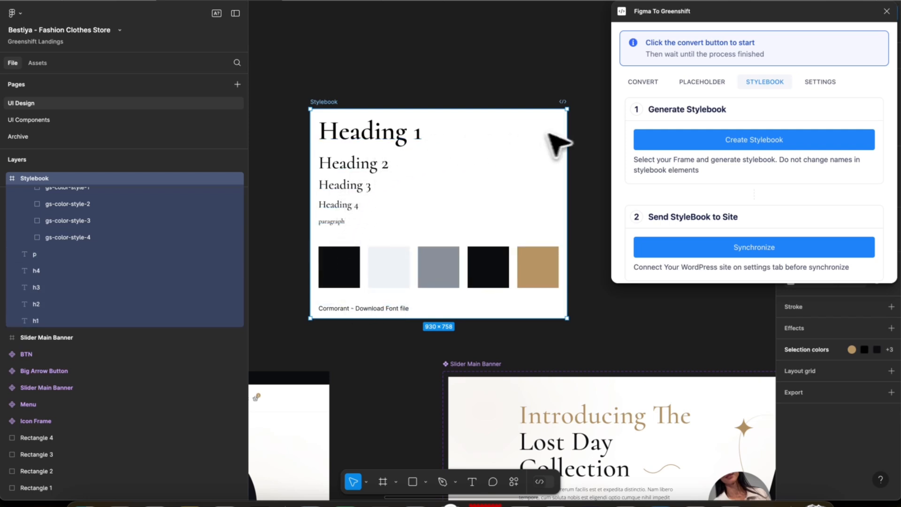
scroll(716, 186, down, 1)
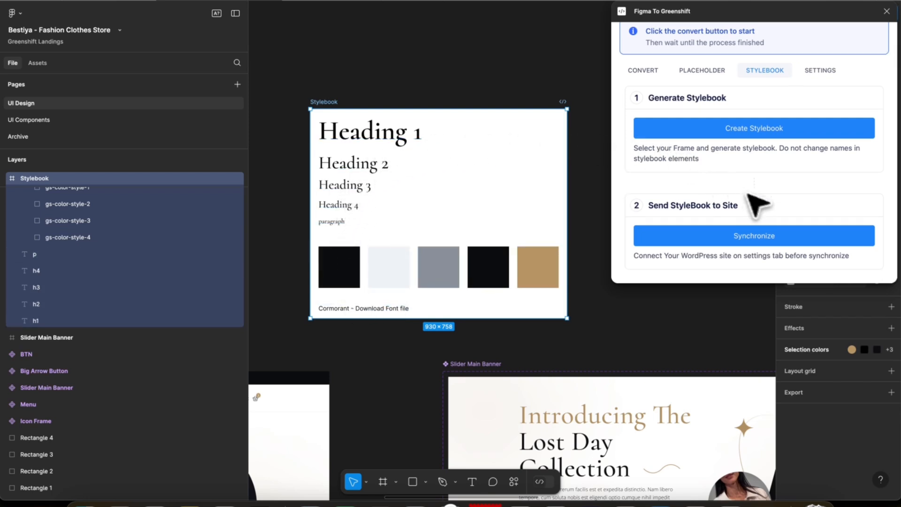
click(755, 238)
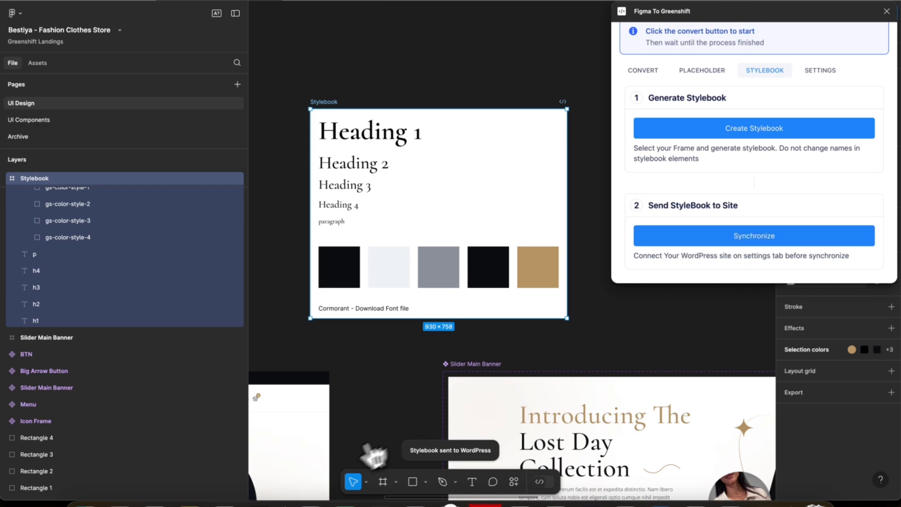
Switch to Chrome and open GreenShift's Stylebook to examine its global heading, body text and button elements
click(154, 505)
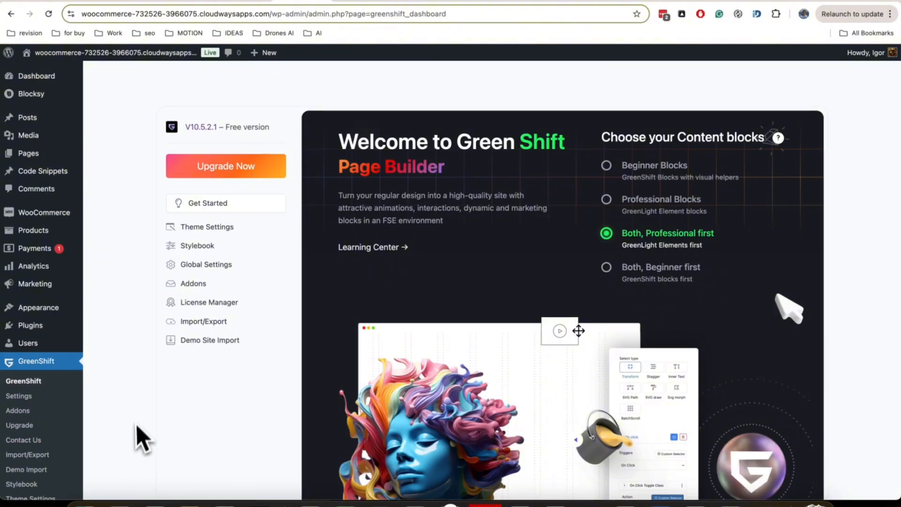
scroll(143, 427, down, 3)
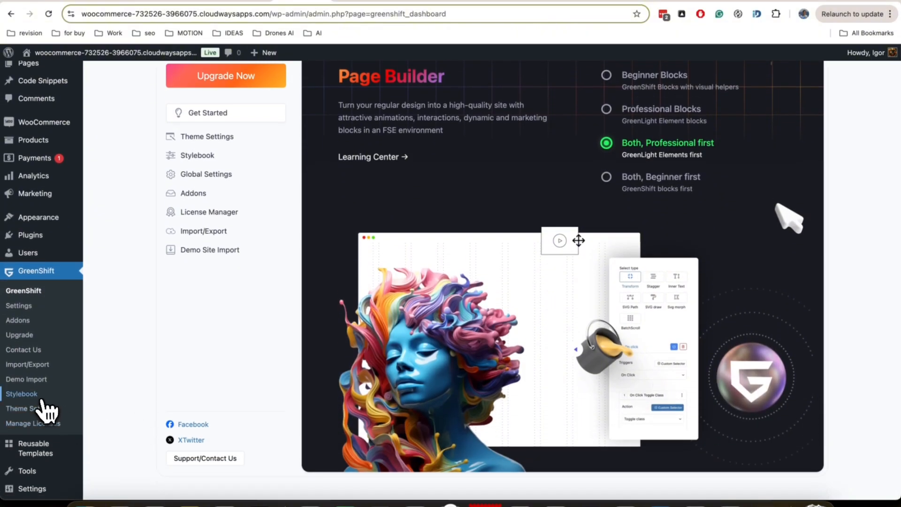
click(42, 395)
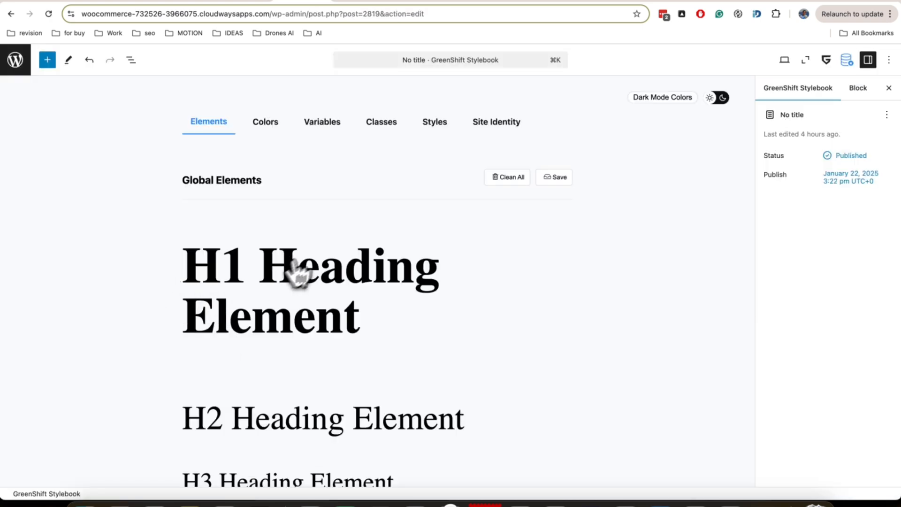
scroll(298, 272, down, 6)
scroll(268, 281, down, 4)
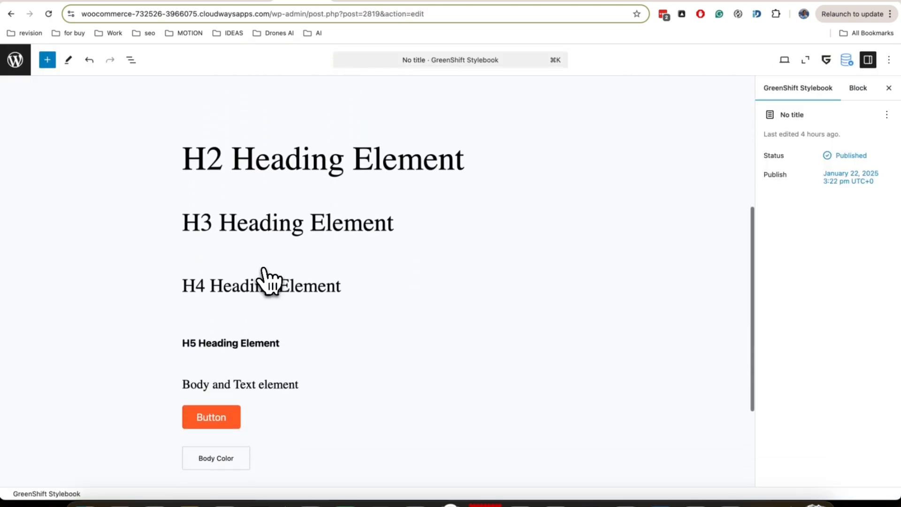
scroll(268, 281, down, 4)
scroll(258, 308, up, 5)
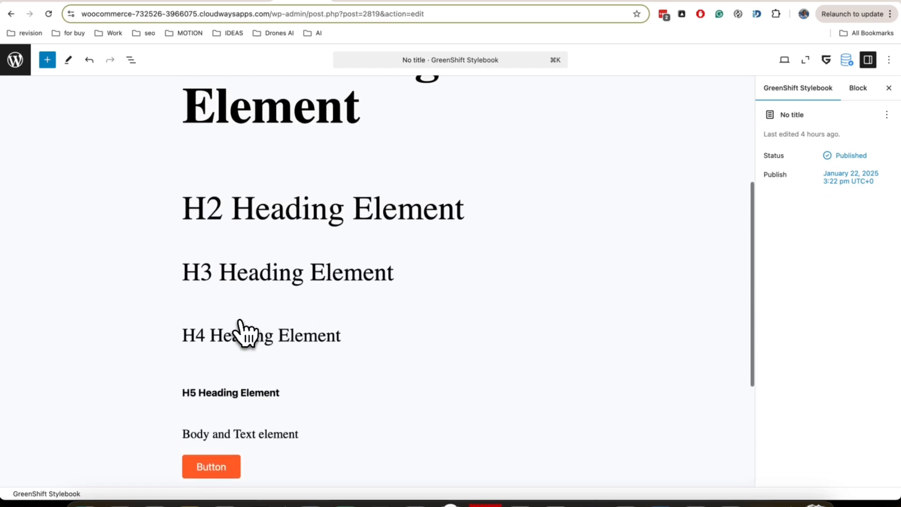
scroll(244, 334, up, 5)
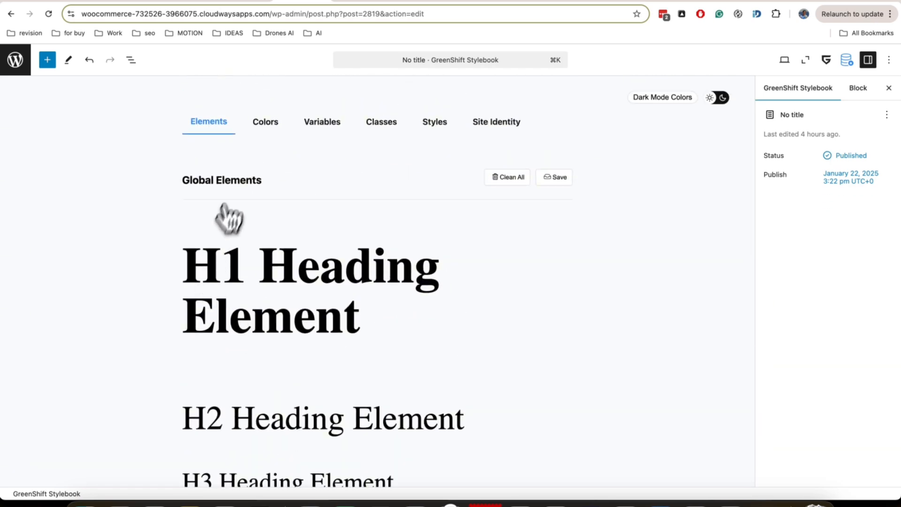
Examine the theme colors and Greenshift Color Presets in the GreenShift Stylebook
click(270, 129)
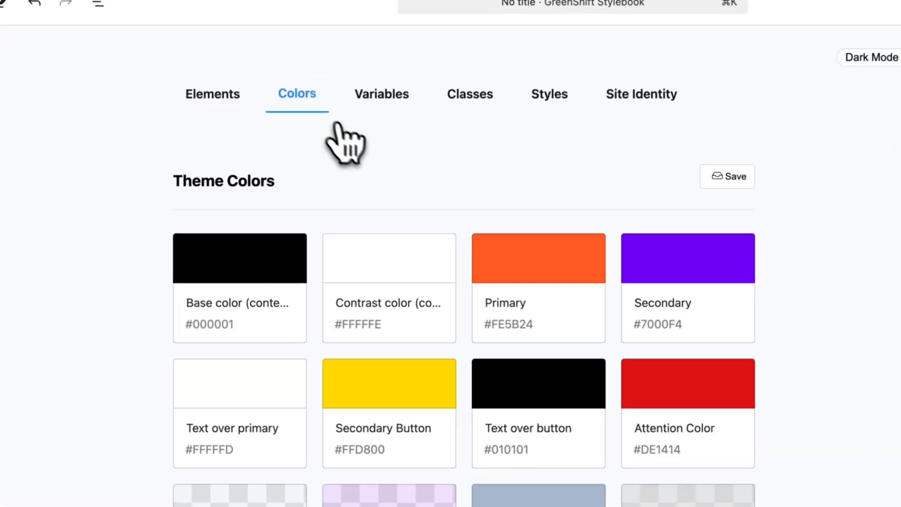
scroll(328, 150, down, 10)
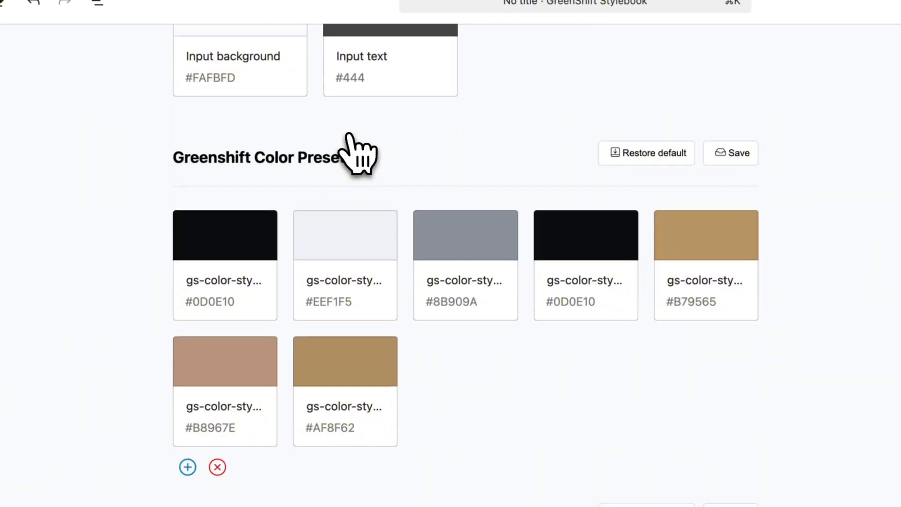
scroll(348, 134, down, 1)
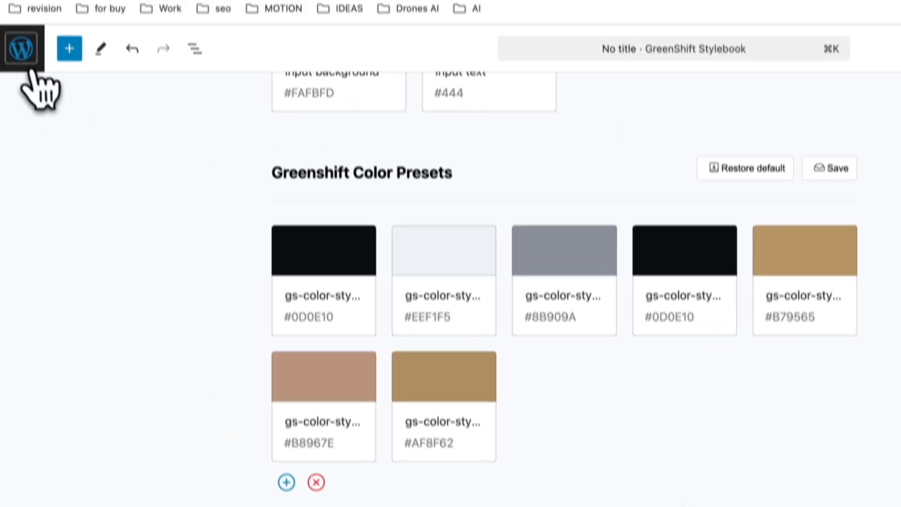
Leave the Stylebook and open GreenShift's global settings to examine the Cormorant font entry and its font files
click(28, 94)
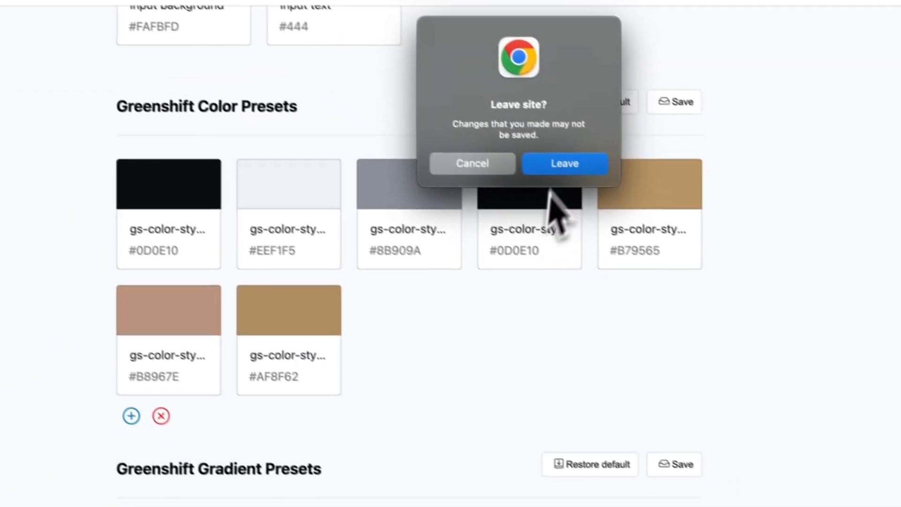
click(708, 261)
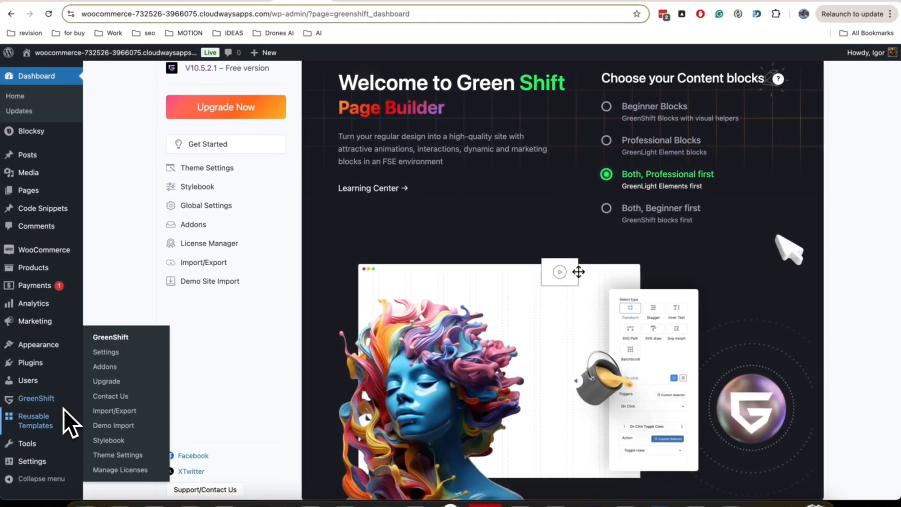
mouse_move(61, 403)
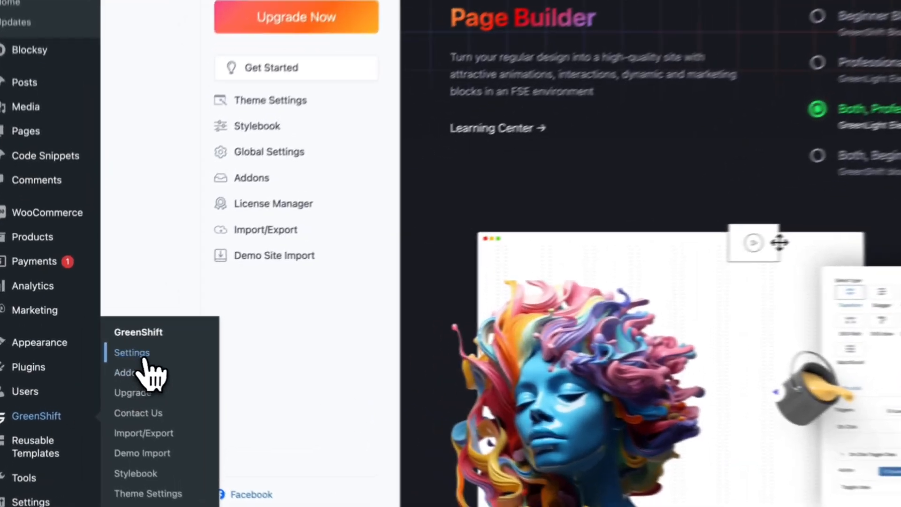
click(105, 352)
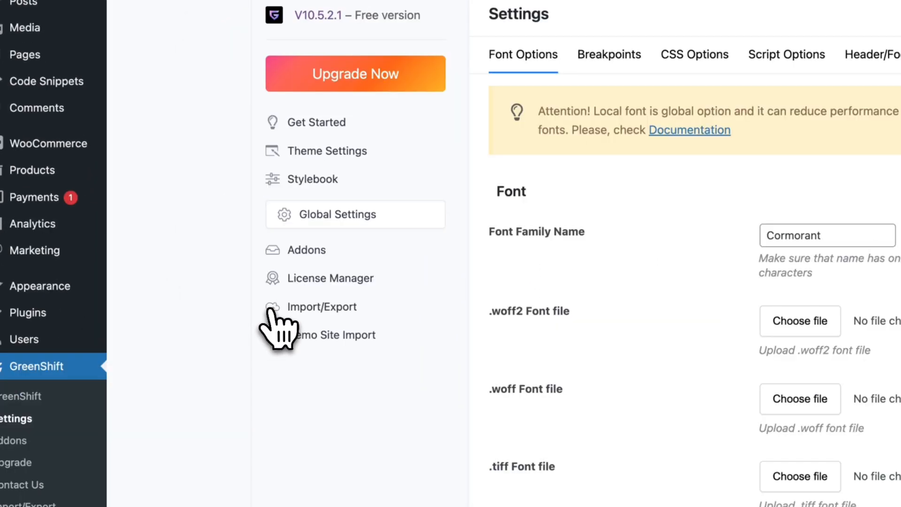
scroll(826, 243, down, 3)
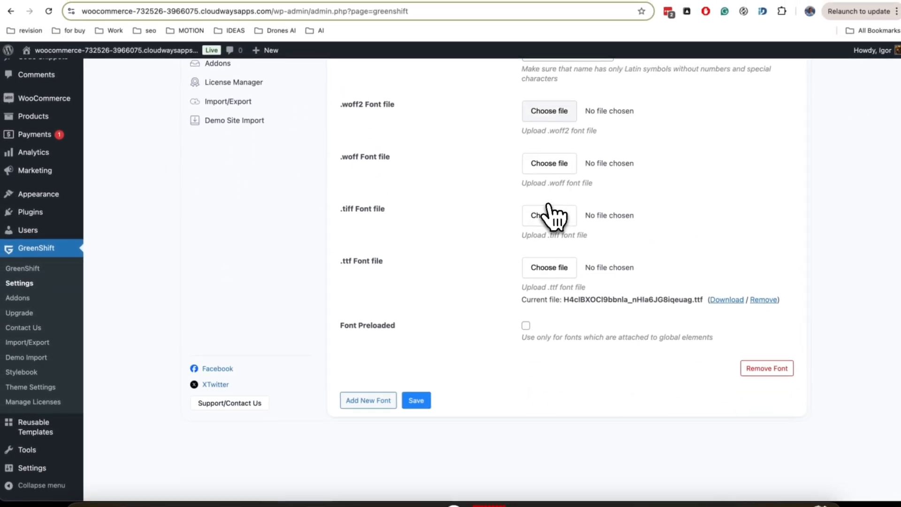
scroll(553, 216, up, 2)
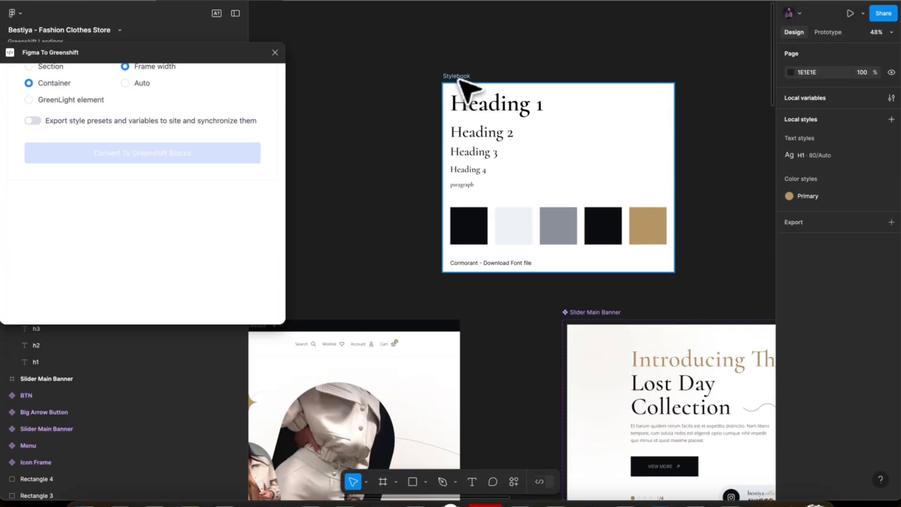
Switch to Figma and change the fill of the Stylebook frame's tan color swatch to green 56C761
click(457, 77)
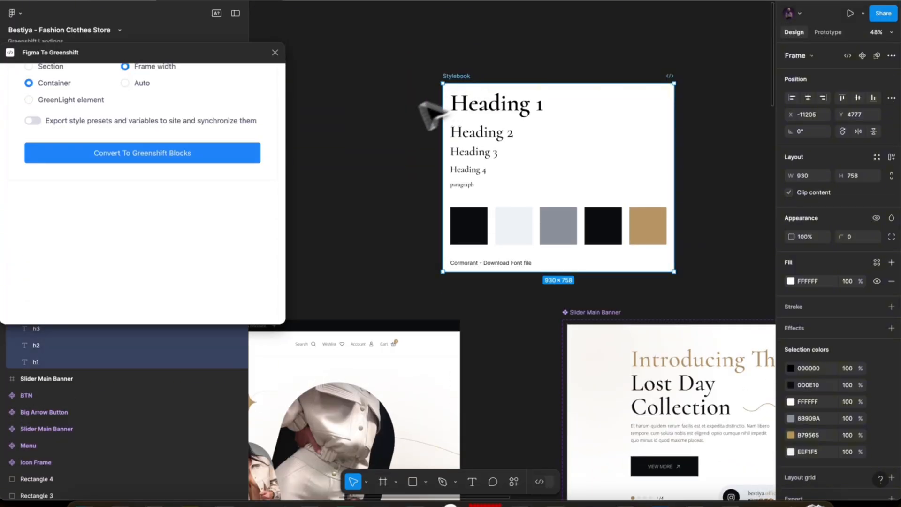
click(657, 227)
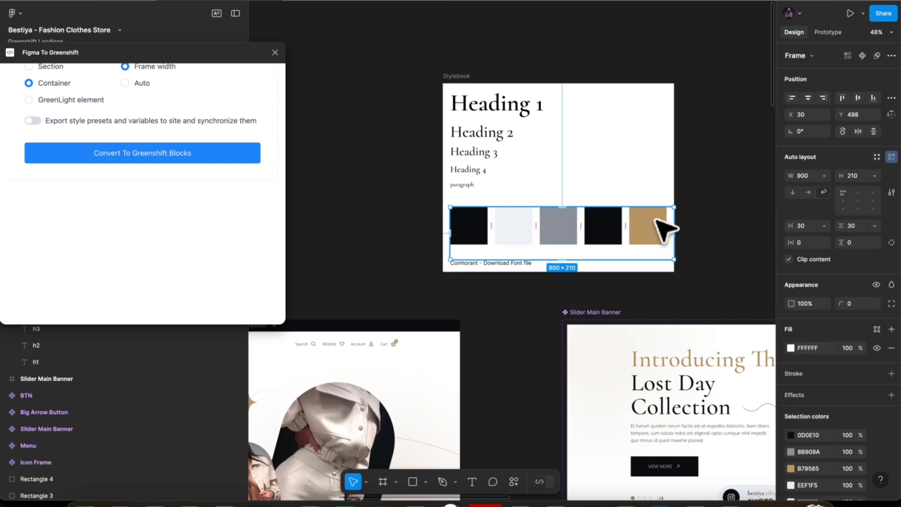
click(661, 228)
click(791, 264)
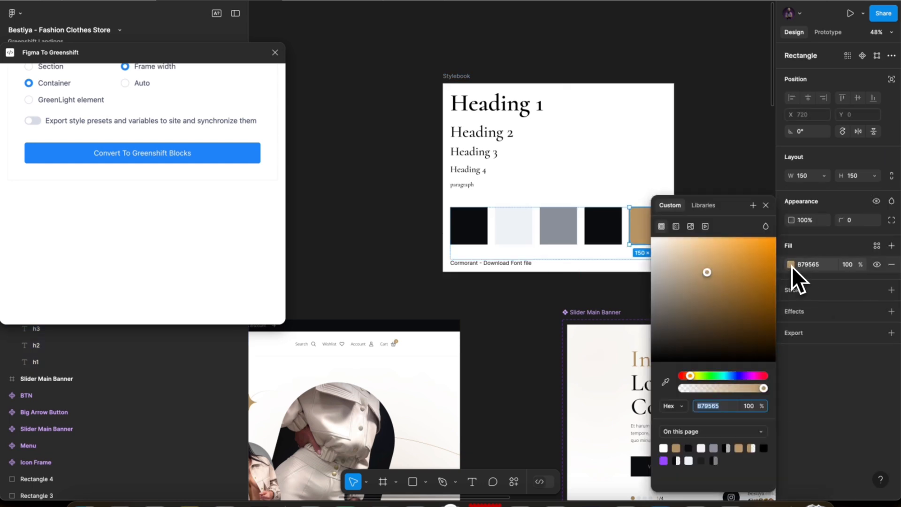
click(712, 376)
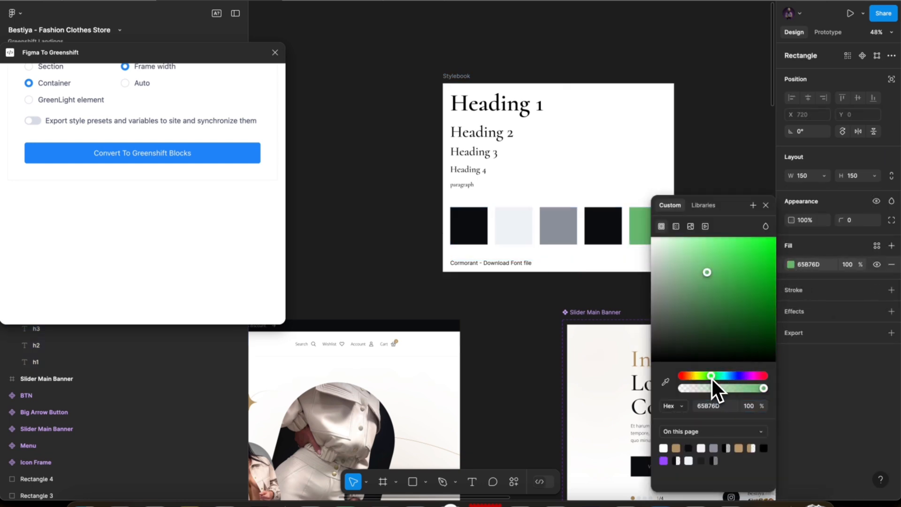
click(729, 260)
click(535, 297)
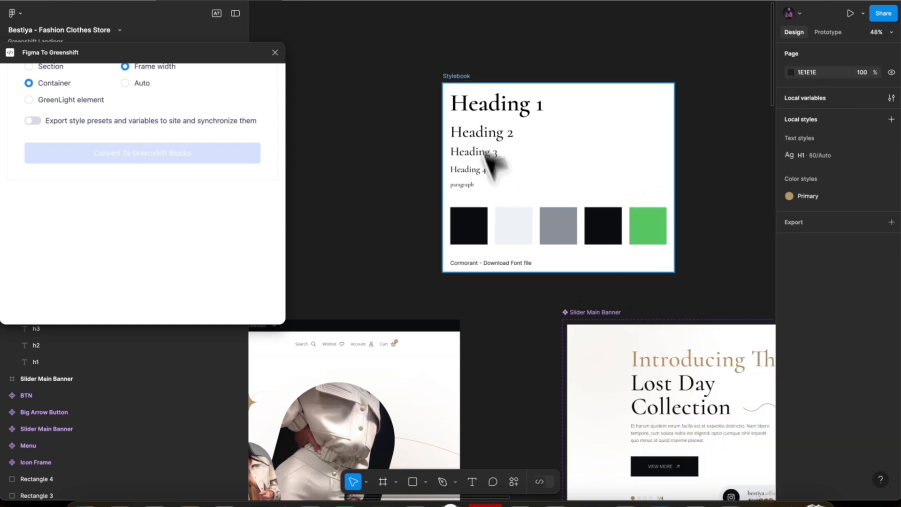
Select the recolored Stylebook frame and synchronize it to the WordPress site with Figma To Greenshift
click(467, 87)
scroll(157, 99, up, 3)
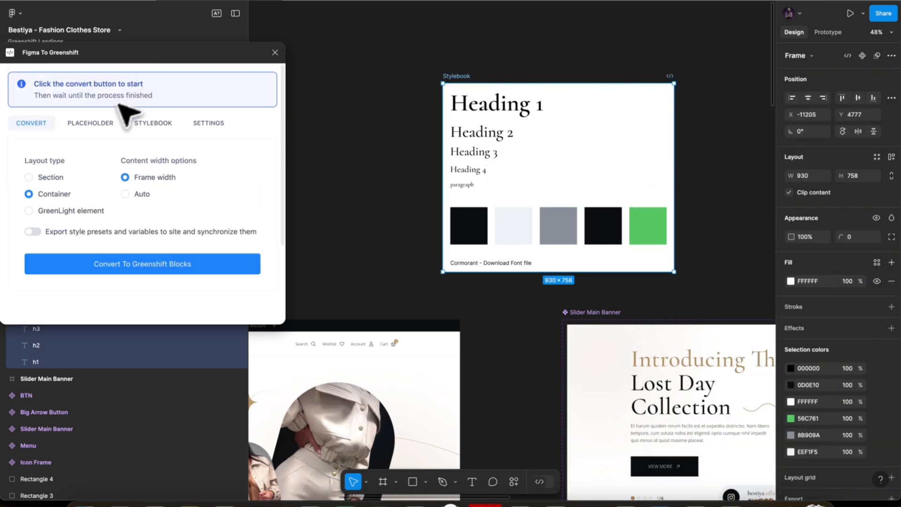
click(143, 124)
click(162, 288)
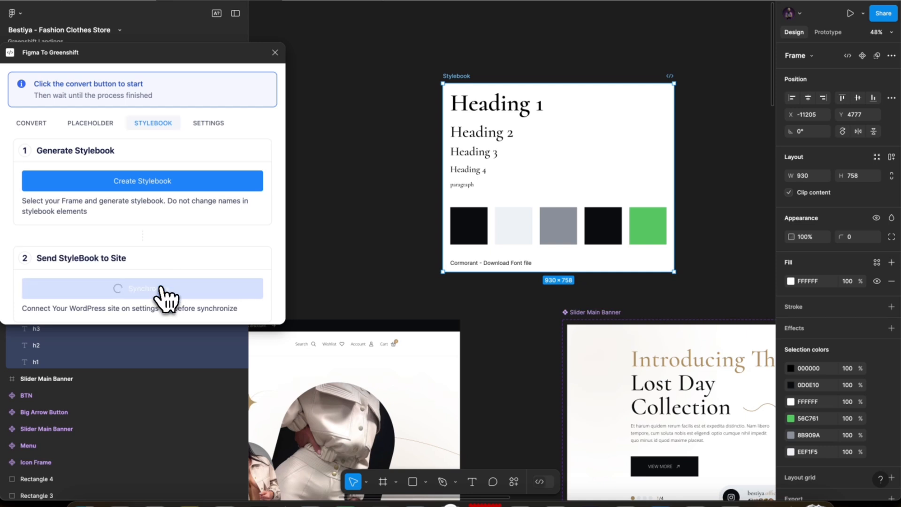
scroll(162, 287, down, 1)
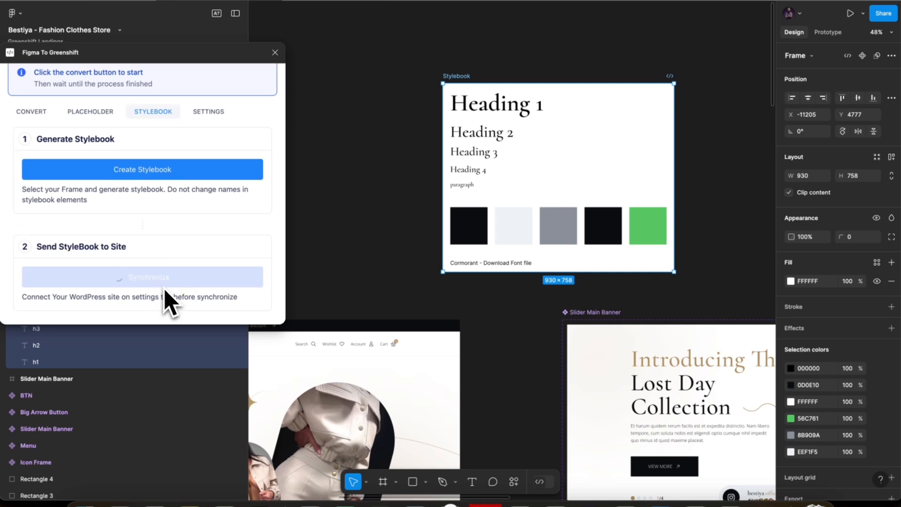
Switch to Chrome and reload the untitled draft page to check the View More button's background color
click(155, 498)
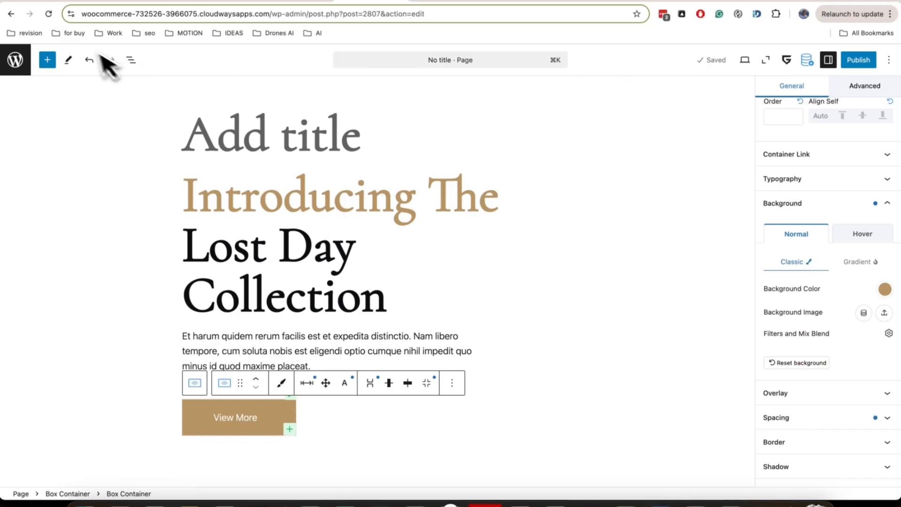
click(48, 14)
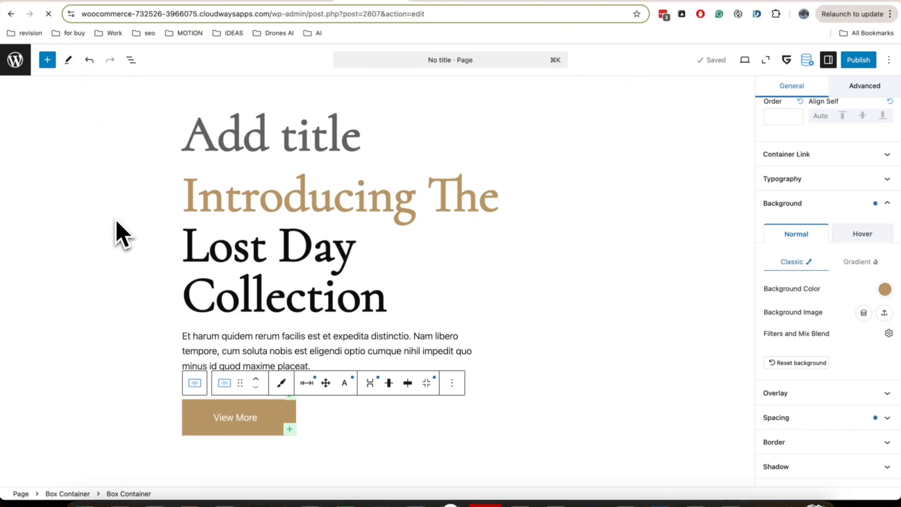
scroll(117, 231, down, 3)
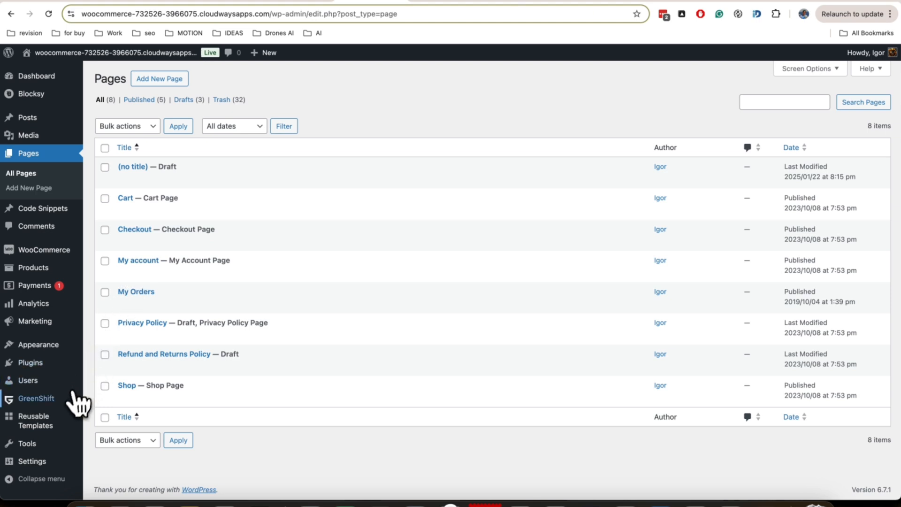
Open the GreenShift Stylebook's colors again and check the synchronized Greenshift Color Presets
mouse_move(75, 405)
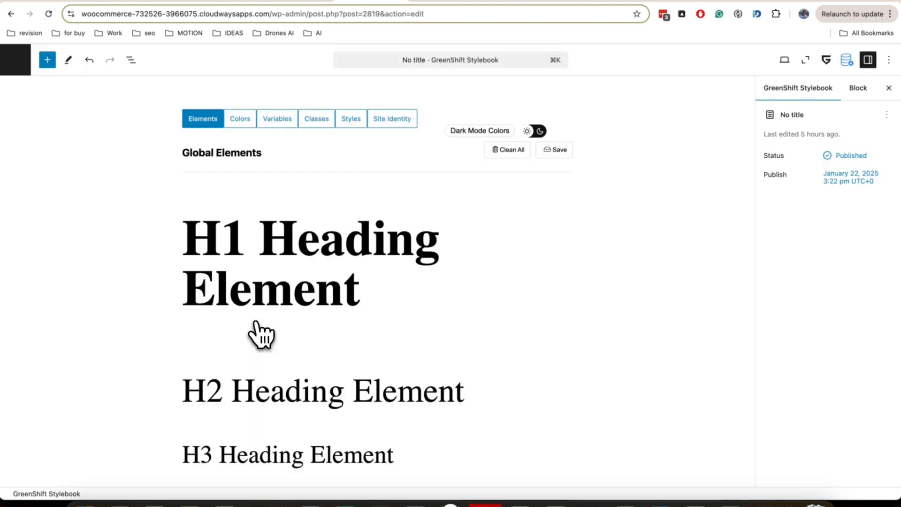
click(265, 123)
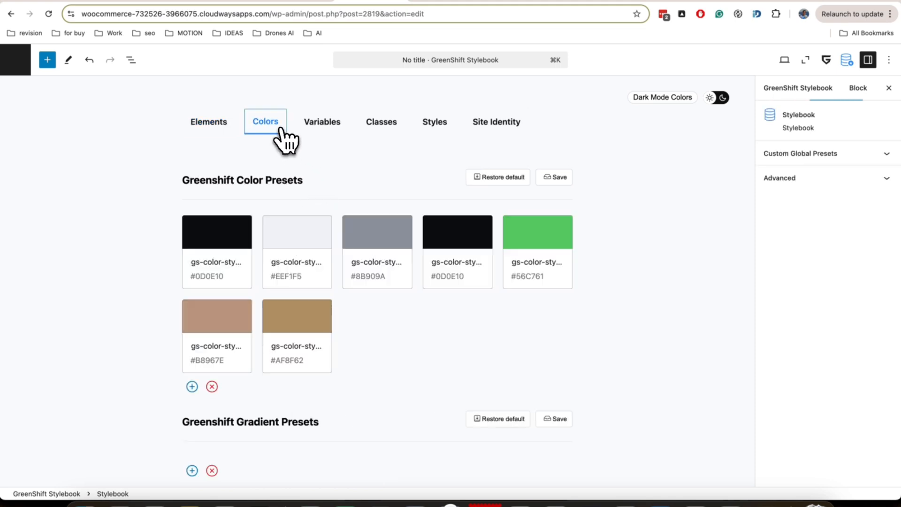
scroll(345, 168, down, 10)
scroll(344, 168, down, 2)
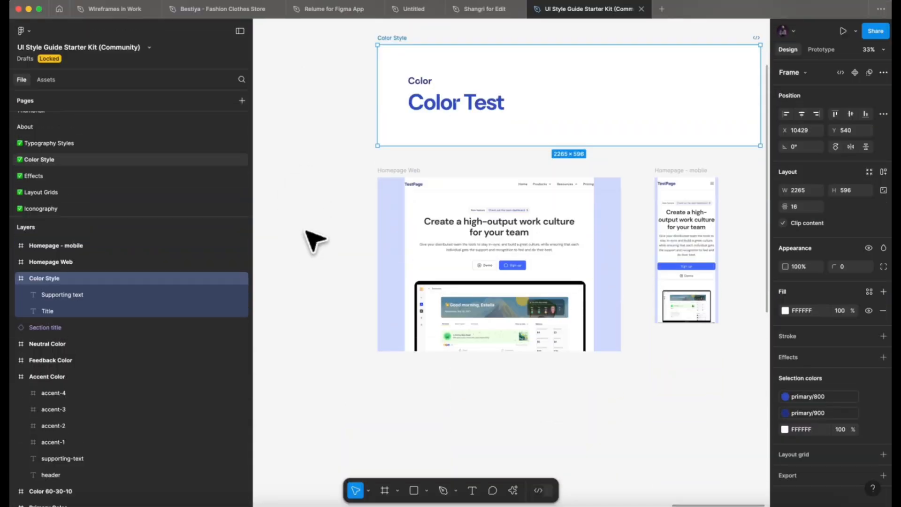
Switch to Figma's UI Style Guide Starter Kit file and examine its accent color frames and local text, color and grid styles
click(312, 239)
scroll(314, 239, down, 5)
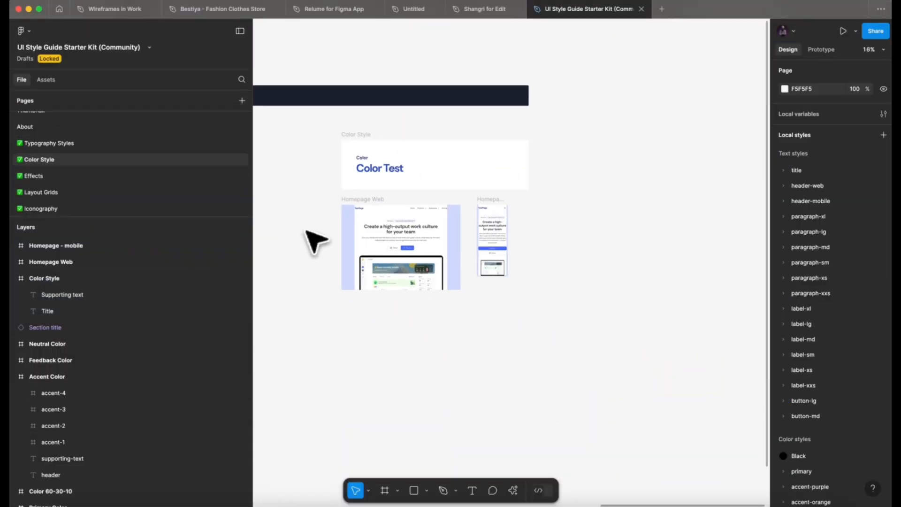
scroll(315, 241, left, 7)
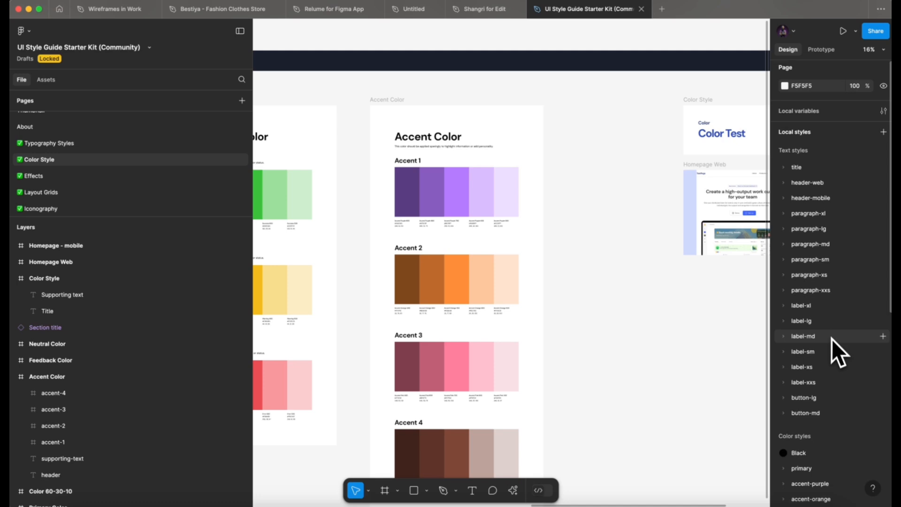
scroll(831, 340, down, 7)
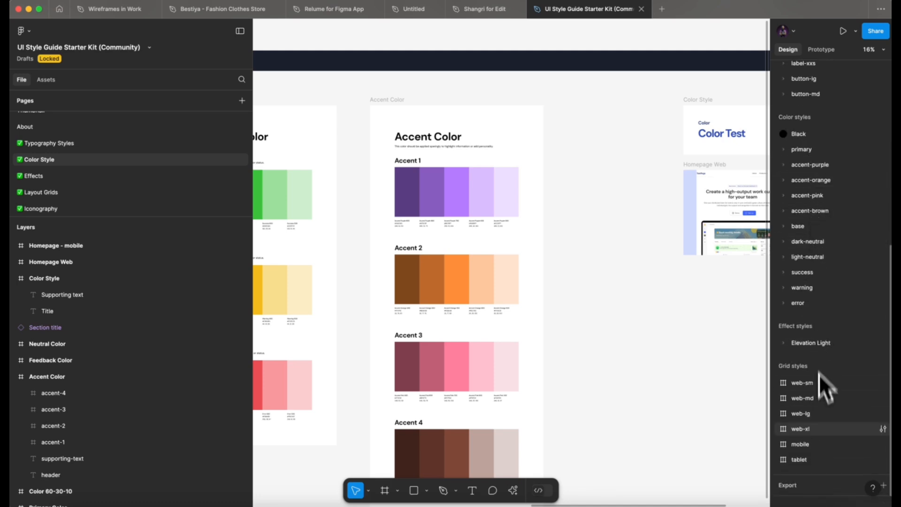
scroll(699, 303, right, 5)
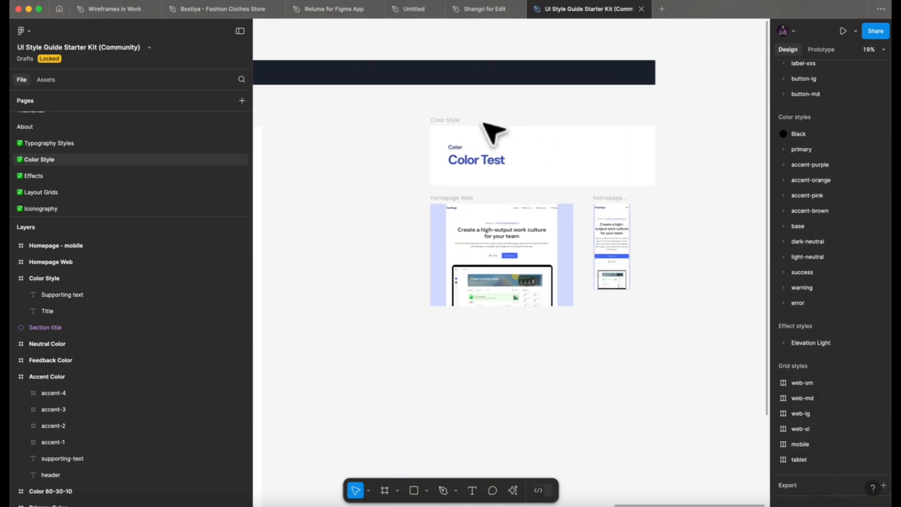
Select the Color Style frame containing the Color Test title and run Figma To Greenshift on it
scroll(488, 125, up, 5)
click(449, 140)
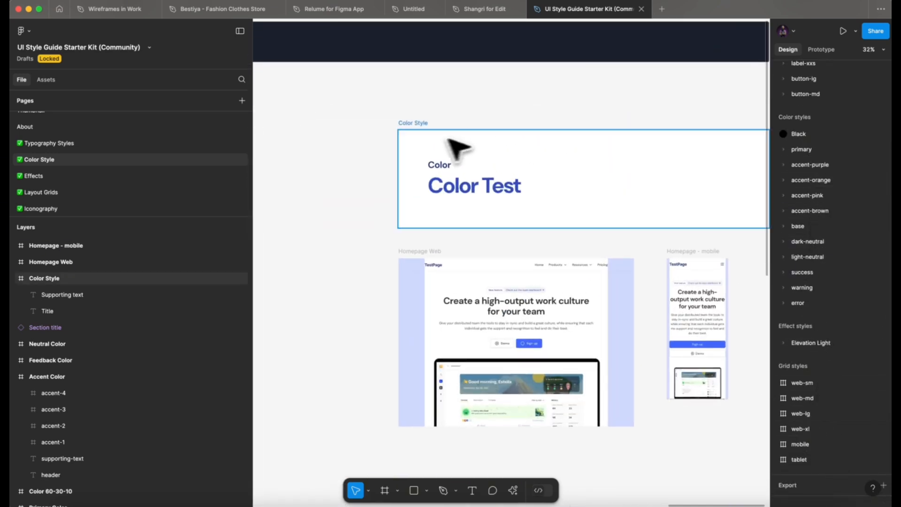
click(415, 131)
right_click(414, 144)
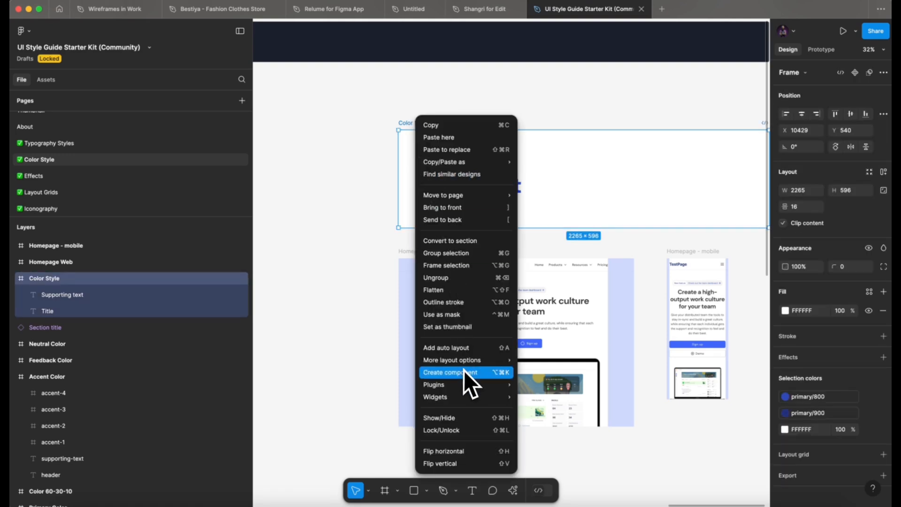
mouse_move(469, 384)
mouse_move(557, 366)
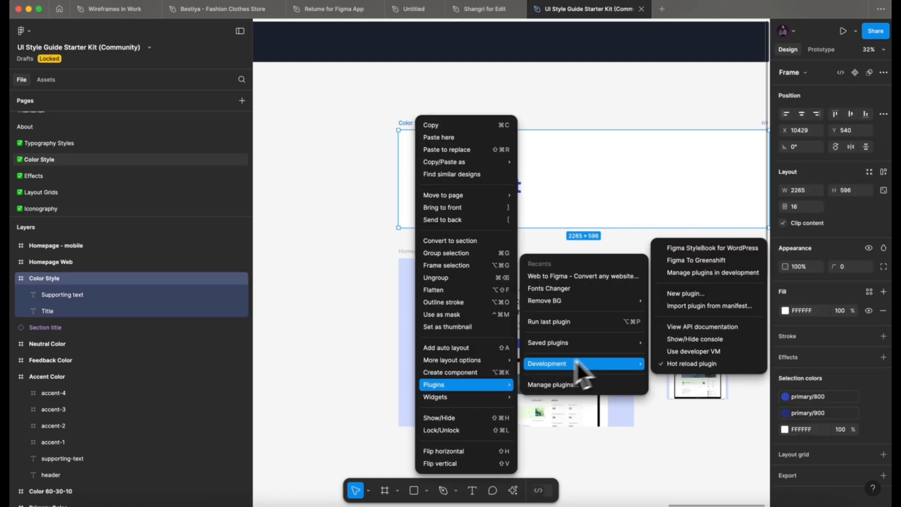
click(697, 260)
Convert the frame as a GreenLight element with style presets and variables exported to the site, and copy the resulting code
click(439, 233)
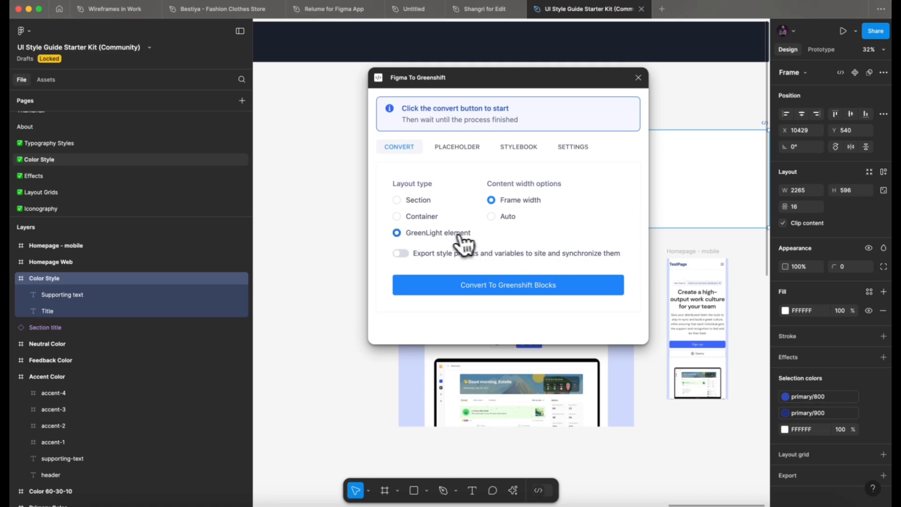
click(400, 253)
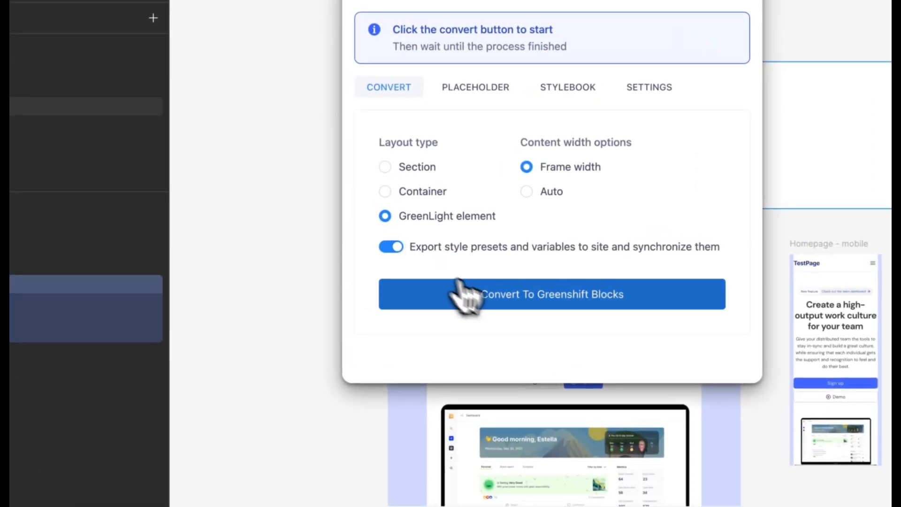
click(460, 286)
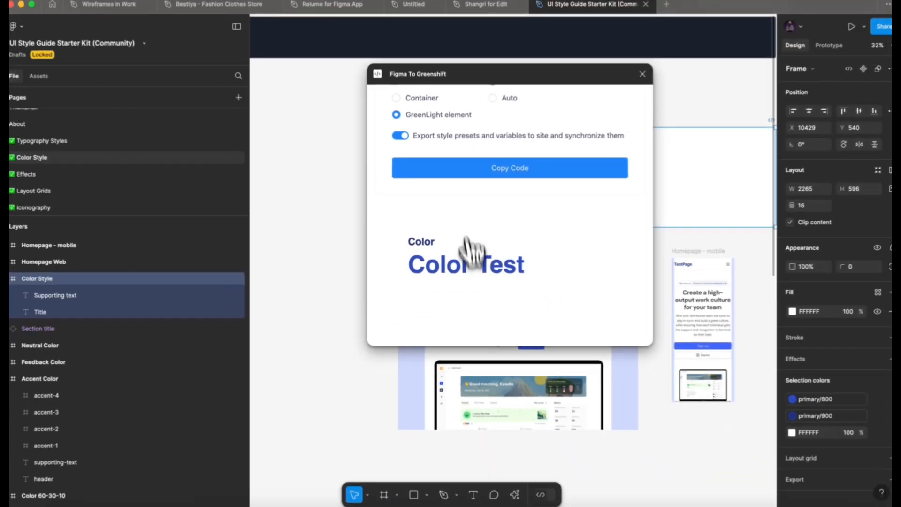
click(521, 100)
Switch to Chrome, paste the converted blocks into the Test Title page and widen the container's alignment
click(144, 505)
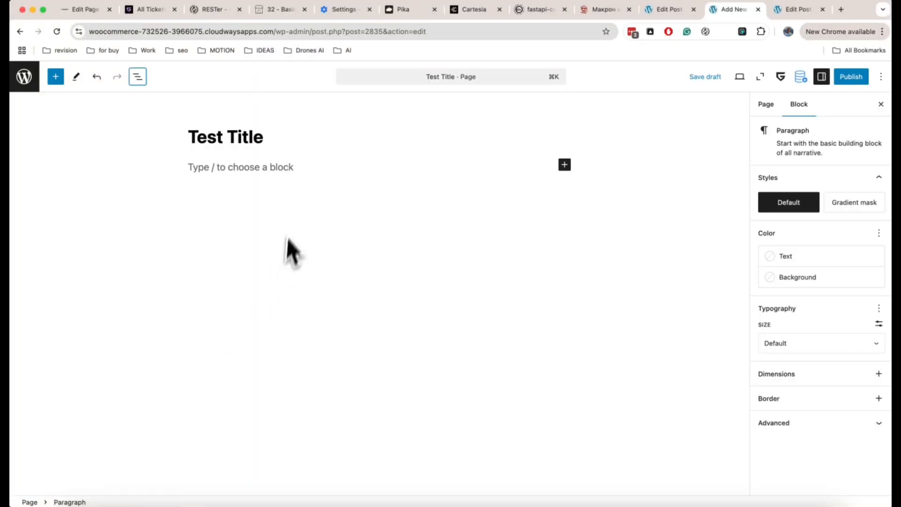
key(super+v)
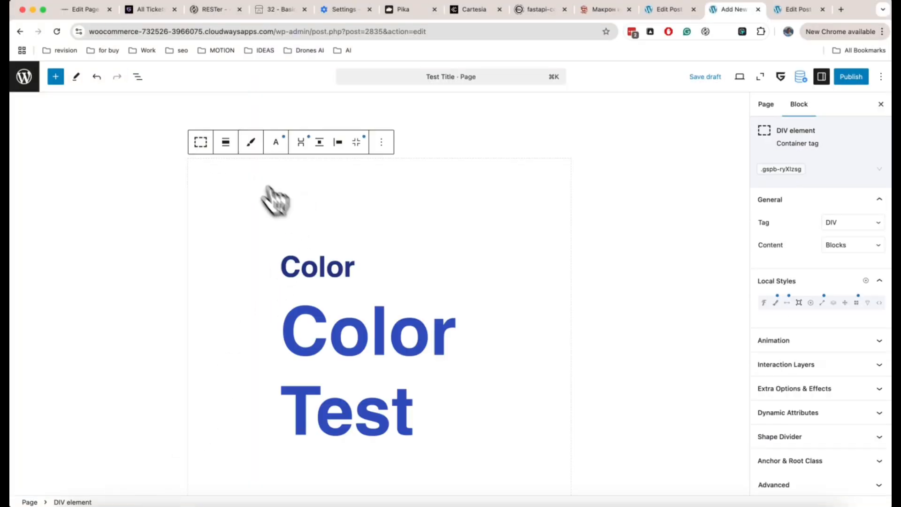
click(227, 146)
click(242, 197)
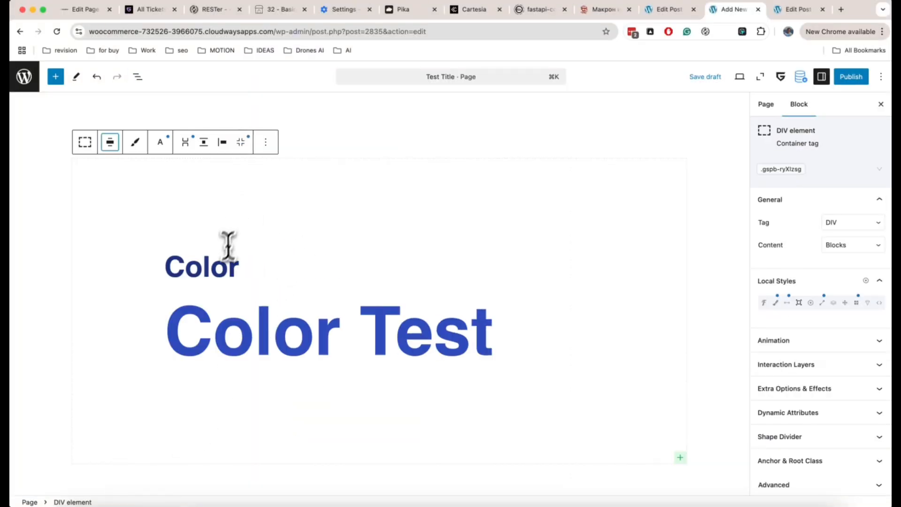
Inspect the classes of the Color and Color Test headings, and the Color Test heading's typography and text color variable
click(219, 265)
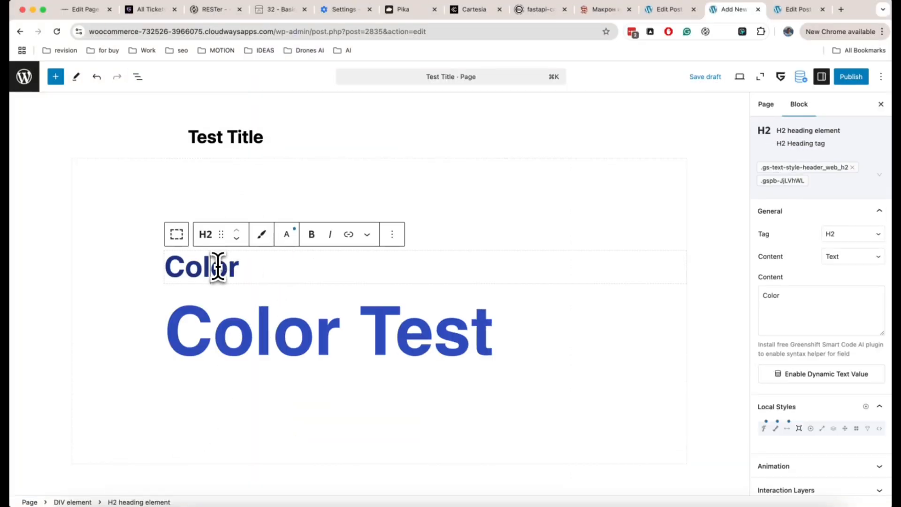
click(227, 319)
click(763, 428)
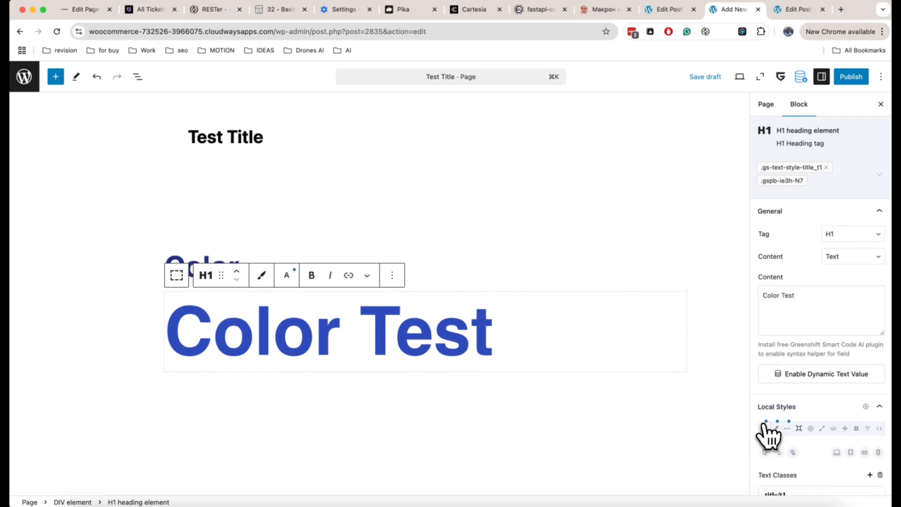
scroll(770, 433, down, 4)
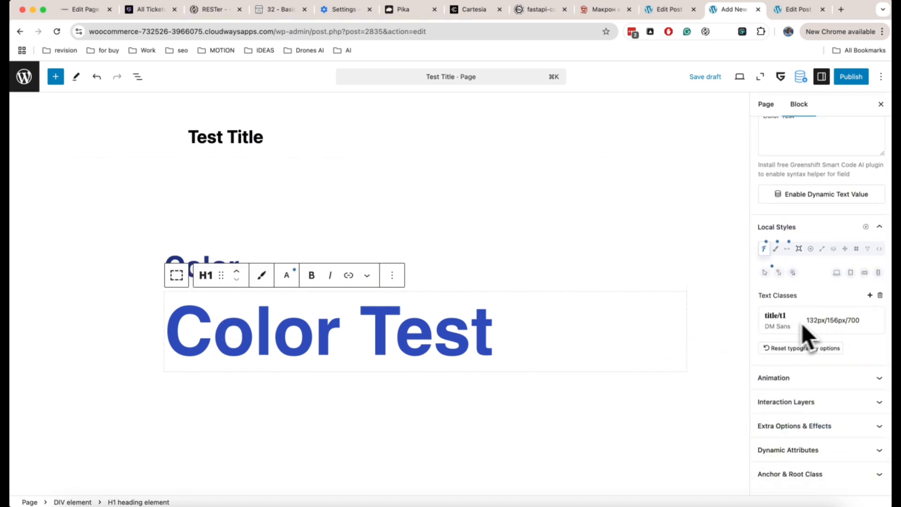
click(777, 250)
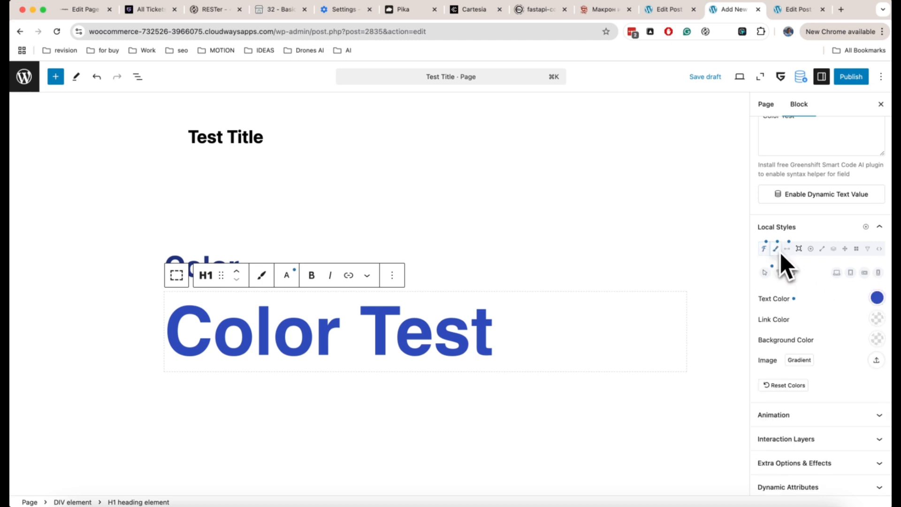
click(876, 298)
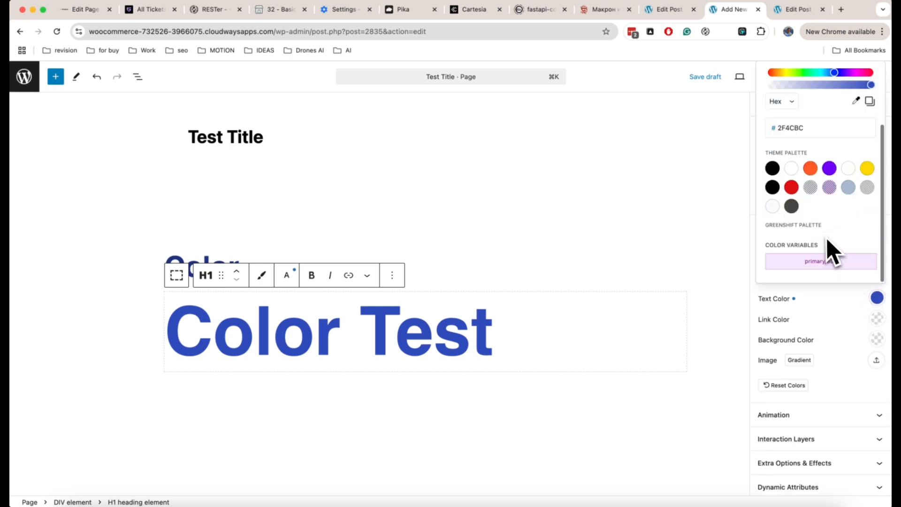
click(826, 291)
Save the Test Title draft and open the GreenShift Stylebook from the WordPress admin in a new tab
click(705, 77)
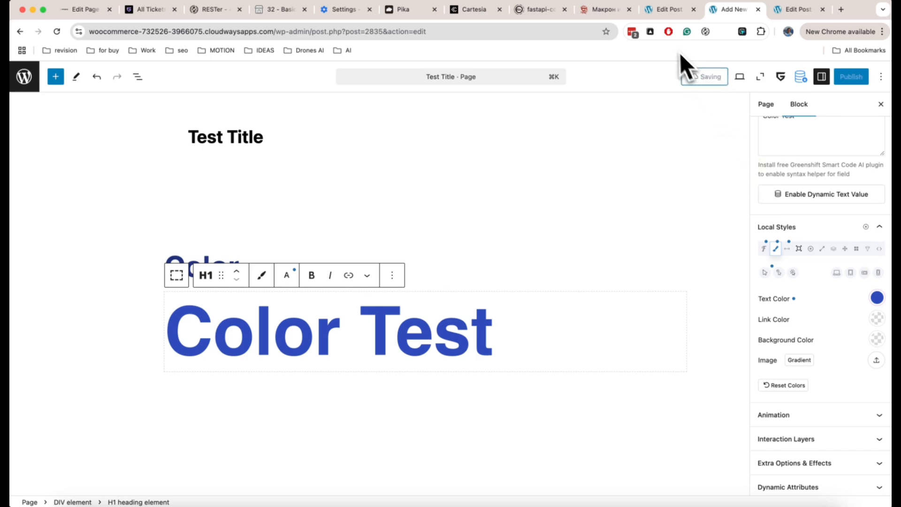
right_click(24, 77)
click(34, 88)
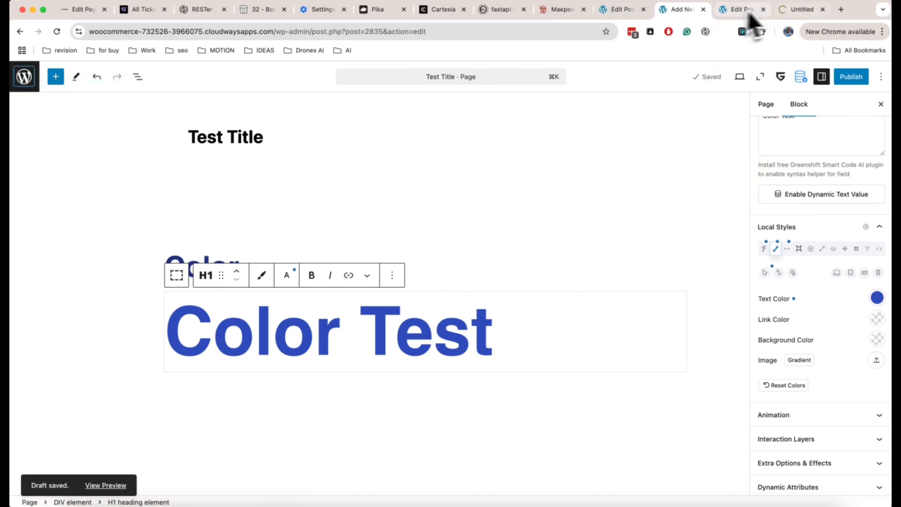
click(783, 14)
scroll(56, 320, down, 1)
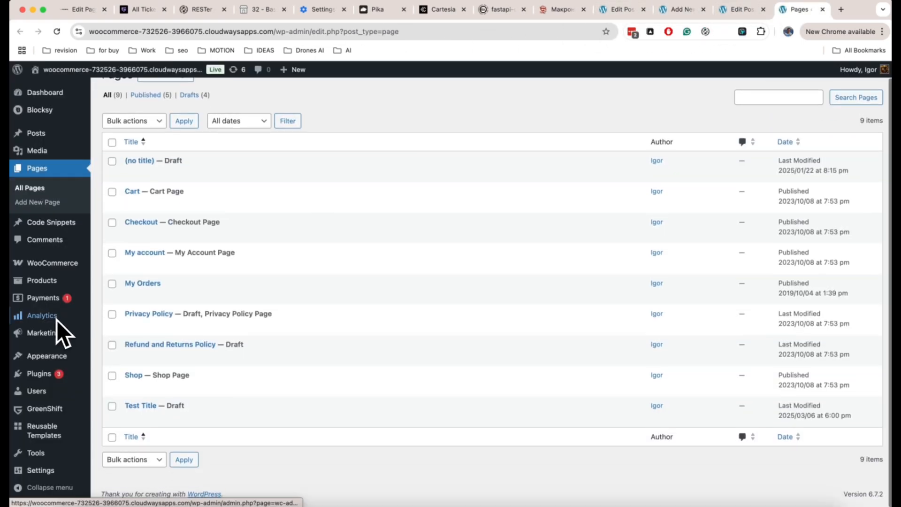
mouse_move(49, 401)
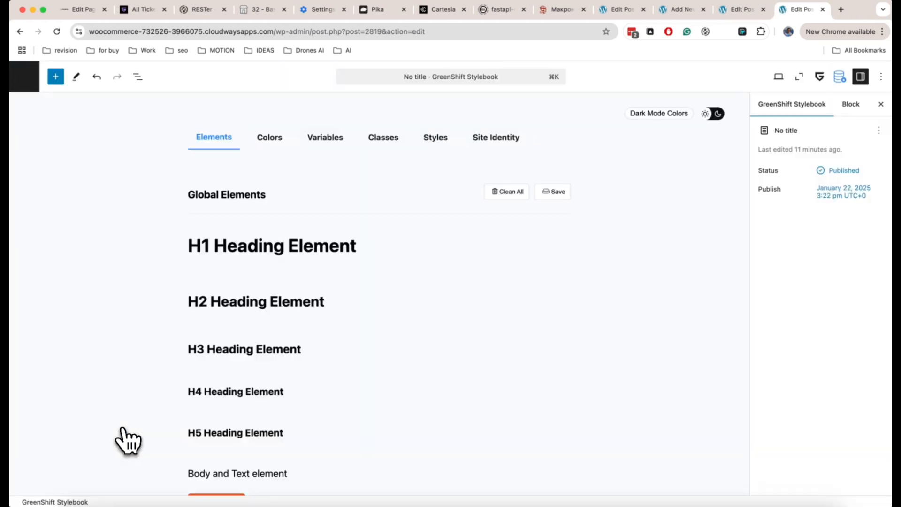
Examine the Stylebook's global color variables and the text and effect classes exported from Figma
click(326, 141)
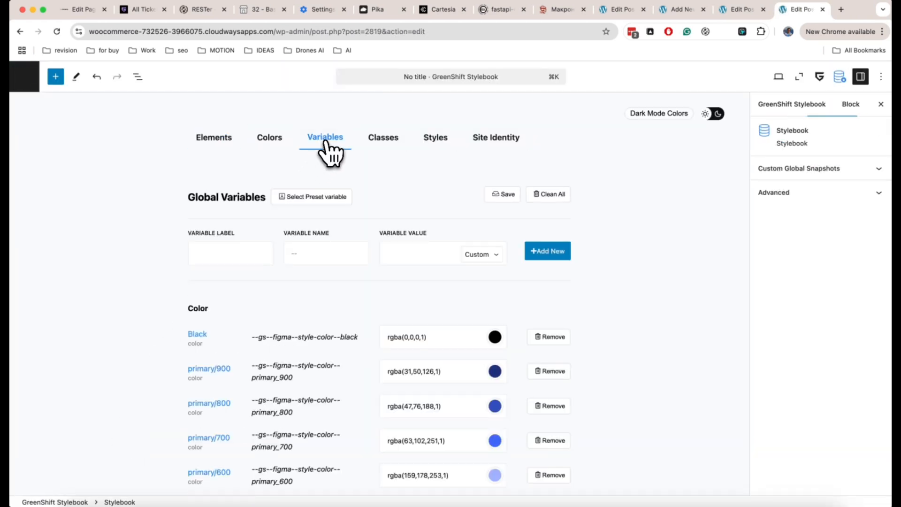
scroll(365, 210, down, 20)
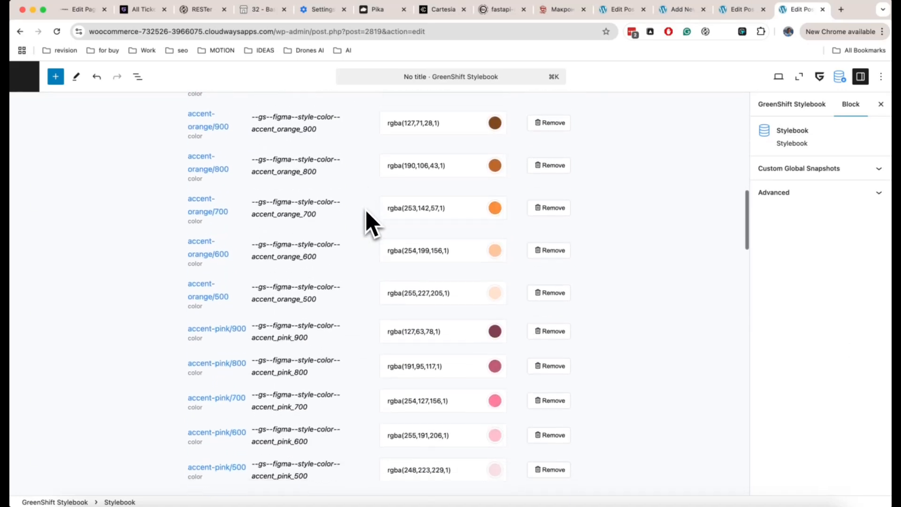
scroll(365, 210, up, 20)
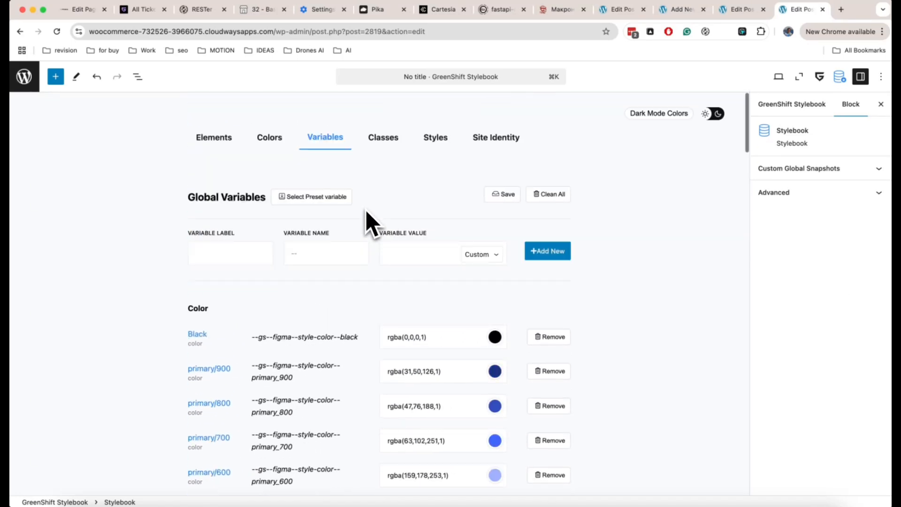
click(389, 146)
scroll(359, 285, down, 15)
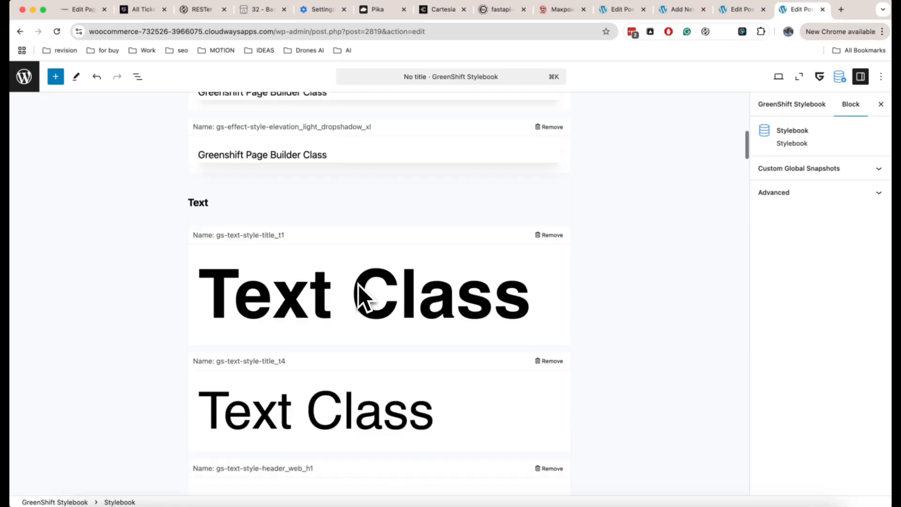
scroll(358, 285, down, 5)
scroll(358, 285, up, 20)
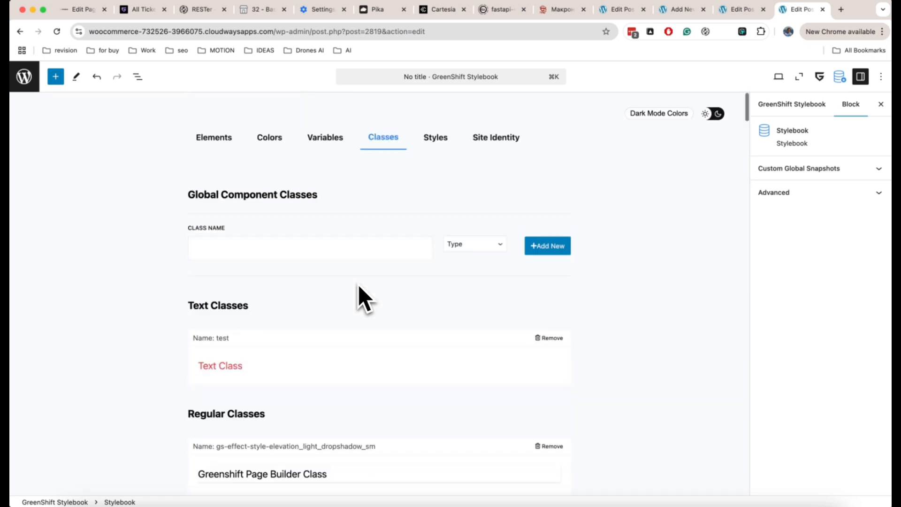
Set the primary/800 color in the Stylebook's global variables to red and save the variables
click(329, 139)
scroll(362, 206, down, 5)
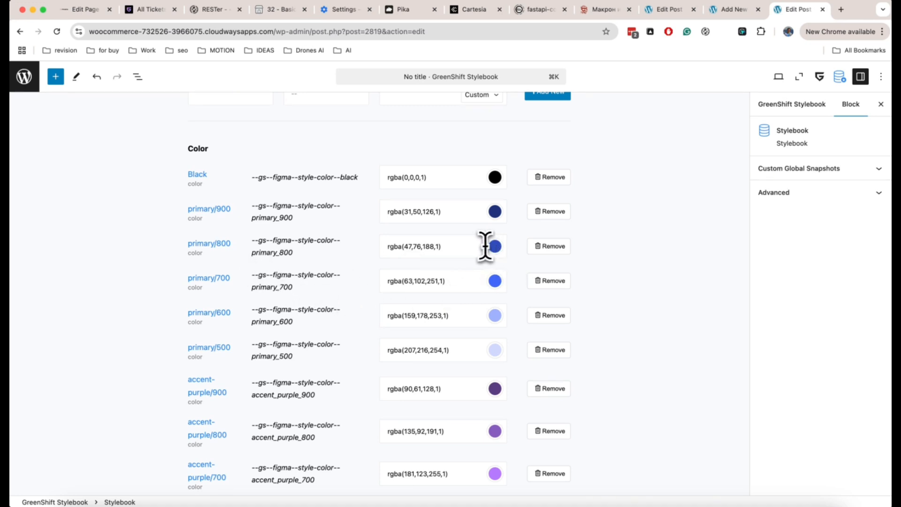
click(470, 247)
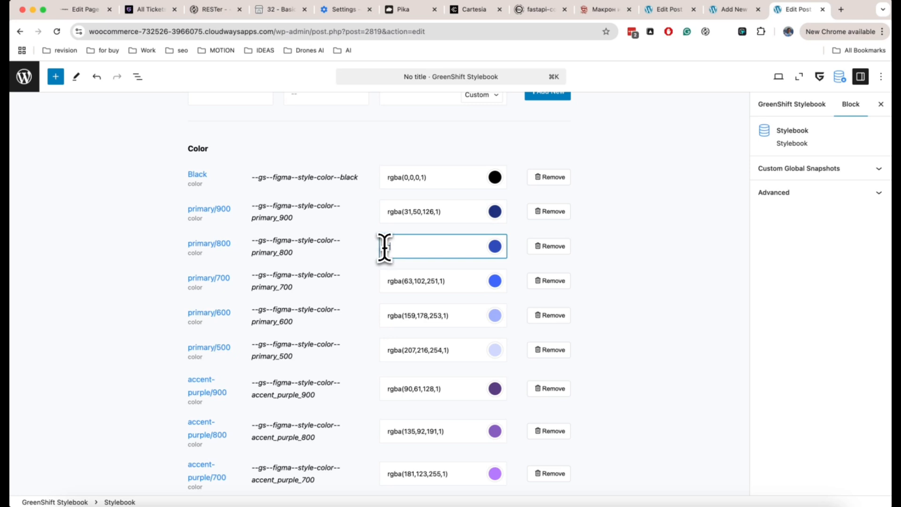
scroll(601, 237, up, 5)
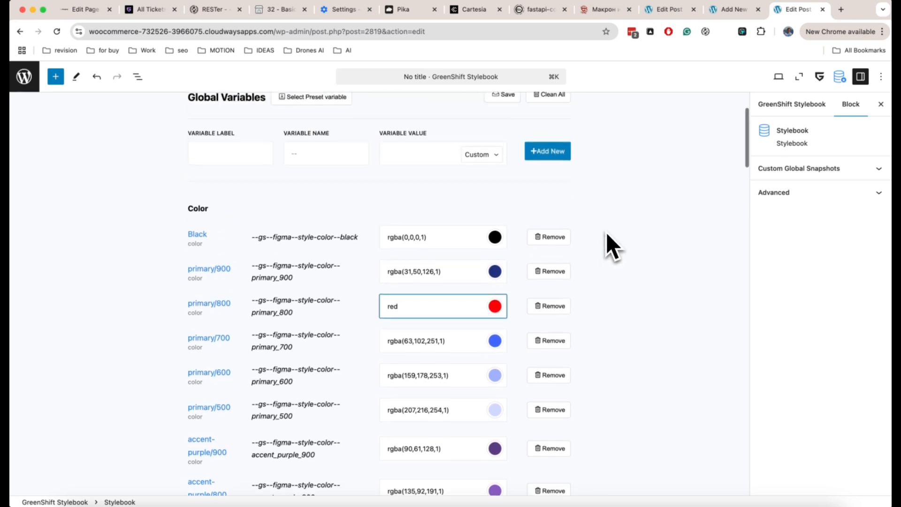
click(507, 172)
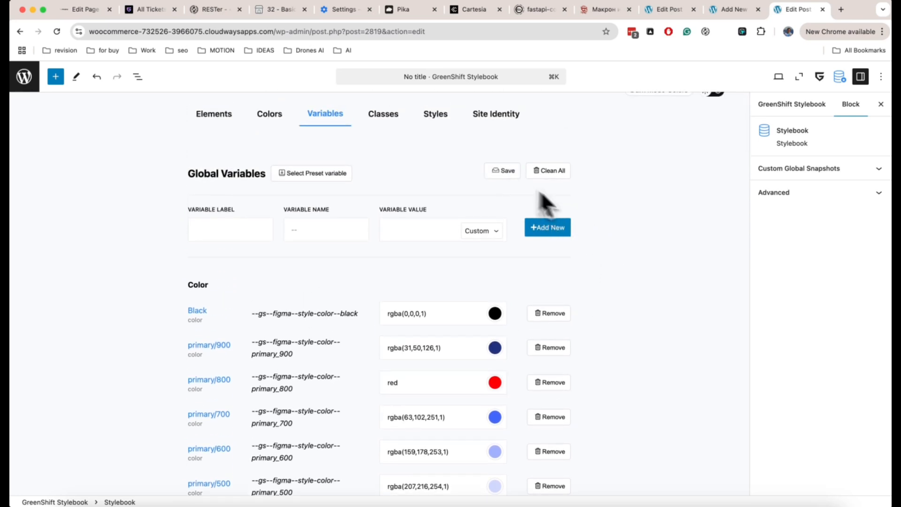
Return to the Test Title page and reload it to check the Color Test heading's color
click(732, 14)
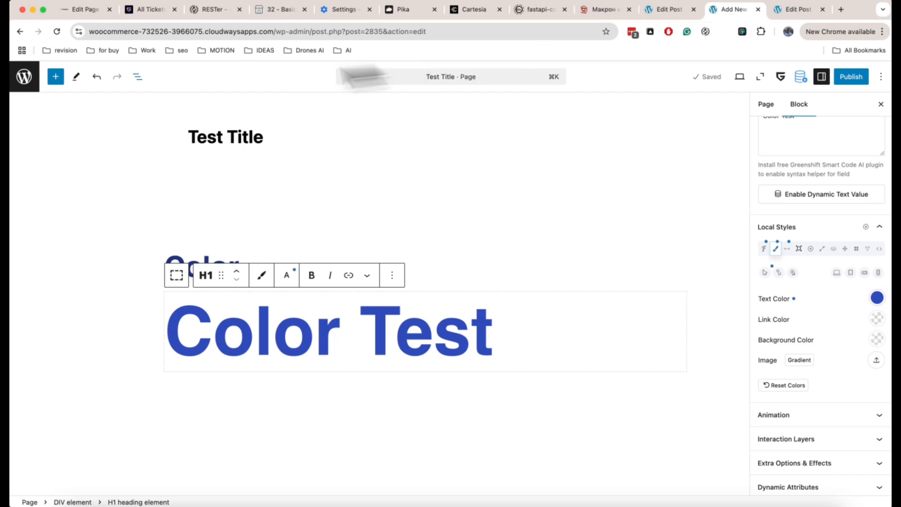
click(56, 31)
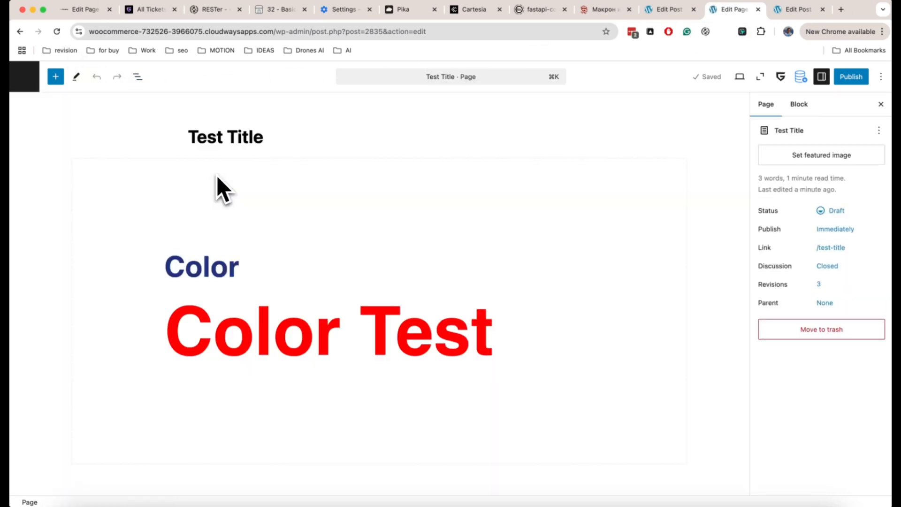
click(250, 332)
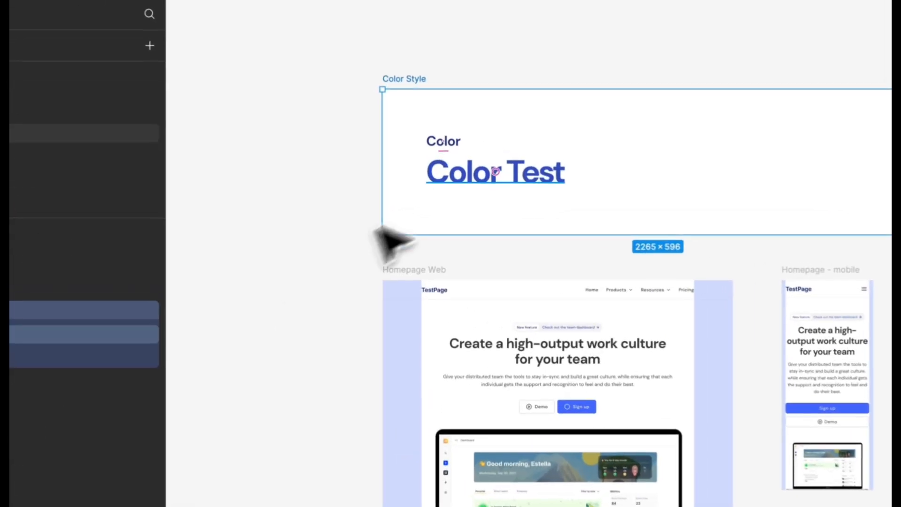
Set the 800 color style in the primary group of the local color styles to green
click(448, 187)
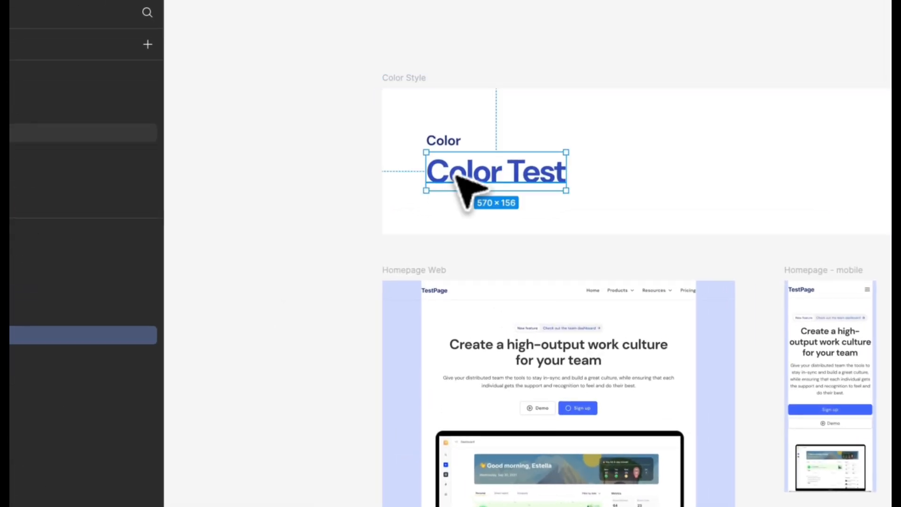
click(334, 254)
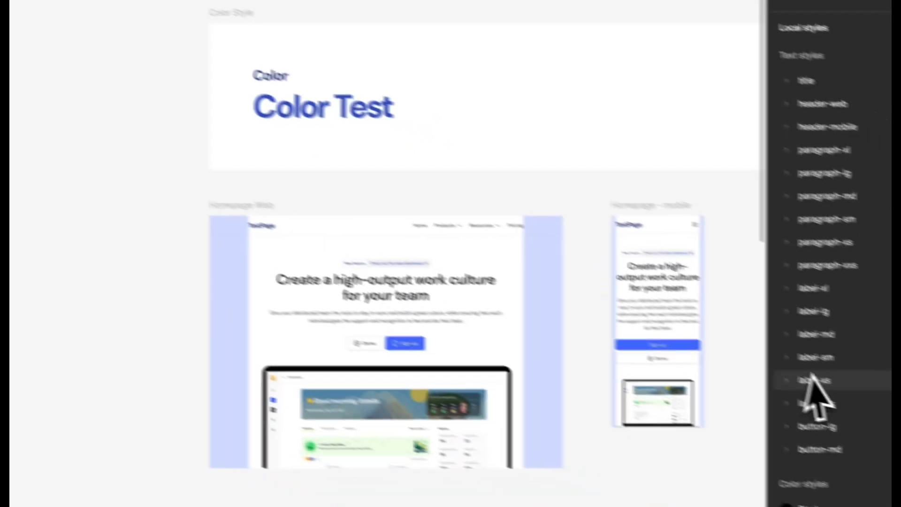
scroll(789, 381, down, 6)
click(733, 222)
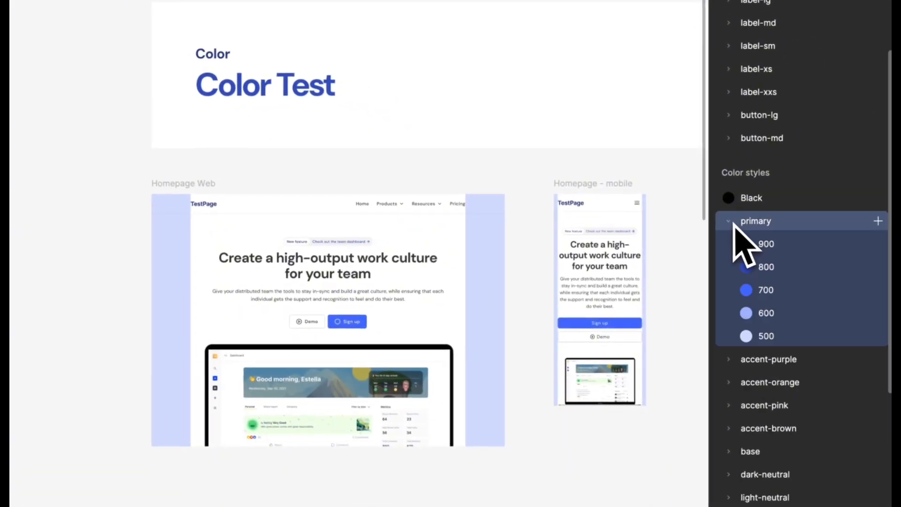
scroll(737, 230, down, 2)
click(877, 174)
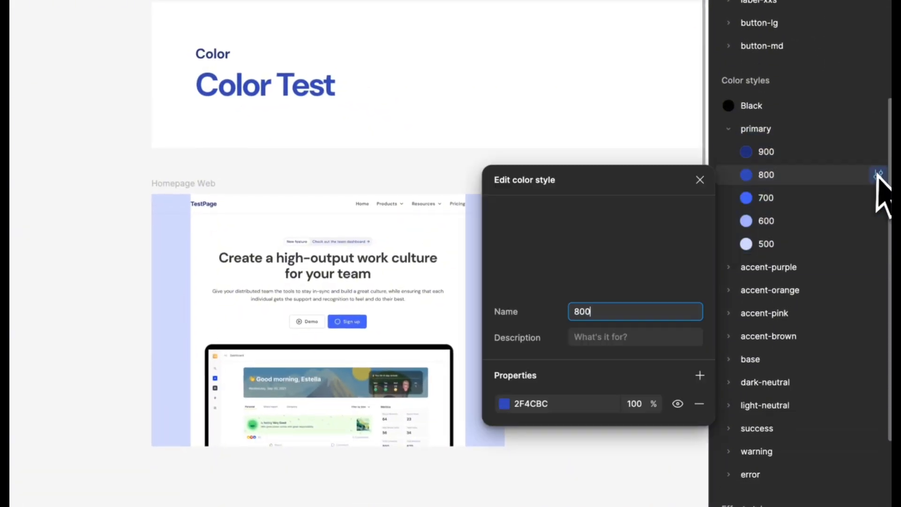
click(557, 404)
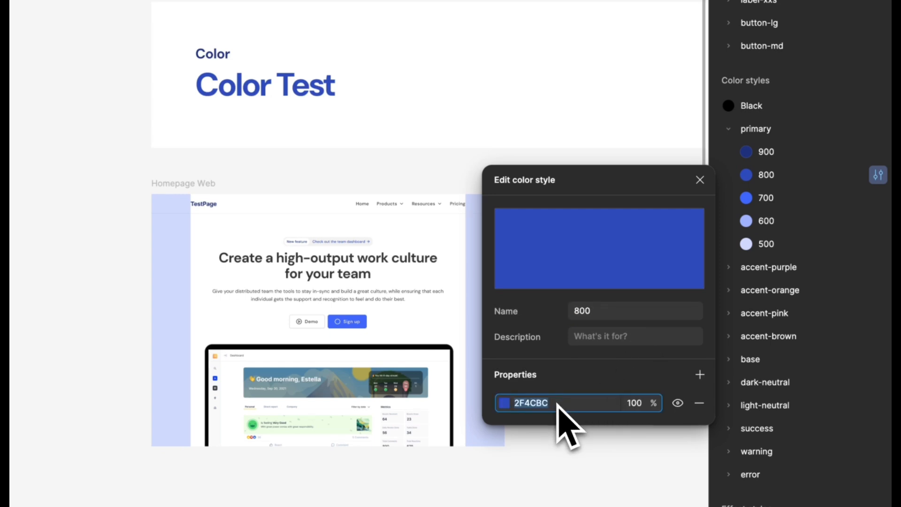
text(gr)
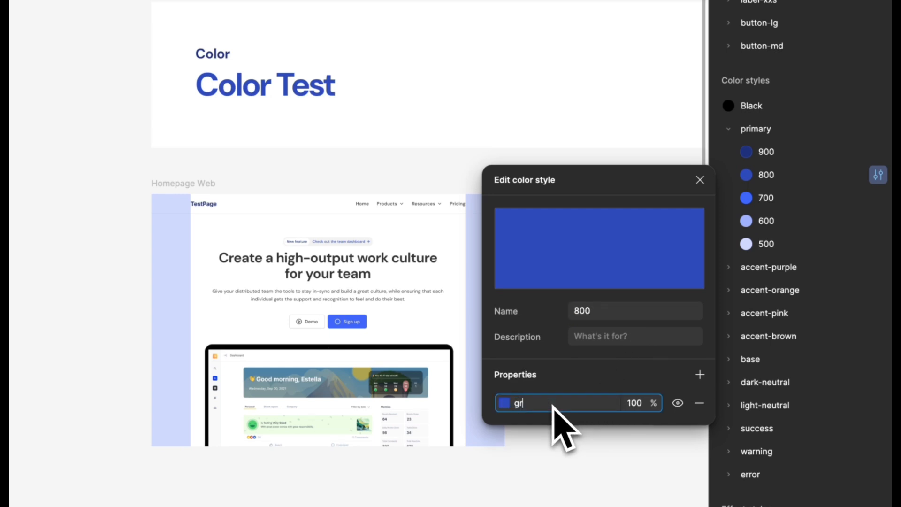
text(een)
key(Return)
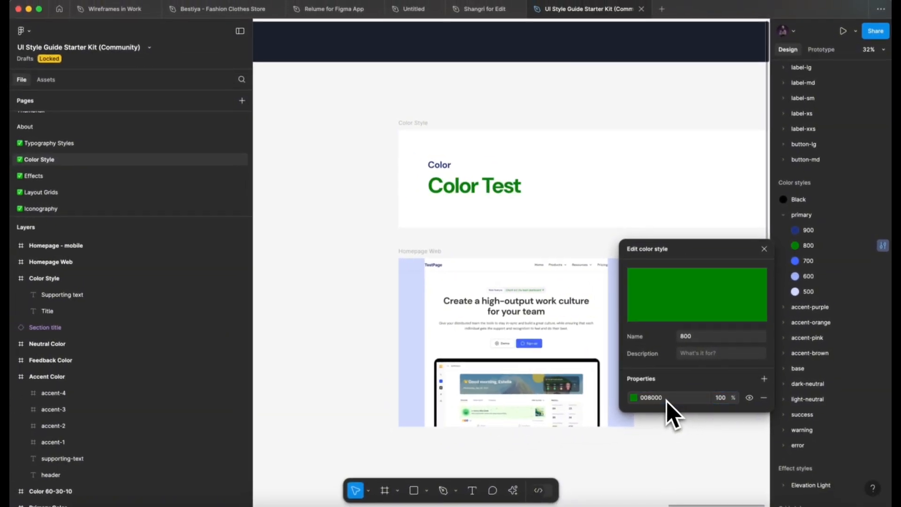
click(706, 174)
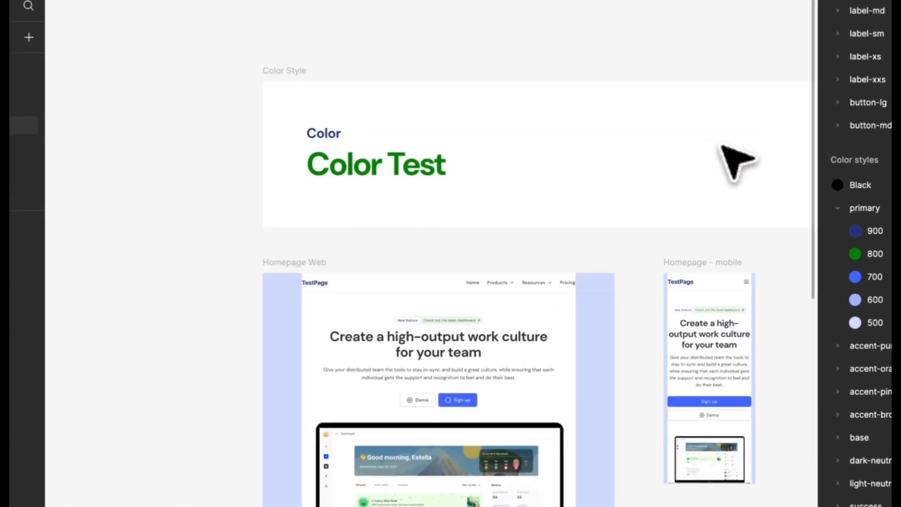
Select the Color Style frame and run the Figma To Greenshift development plugin on it
click(295, 72)
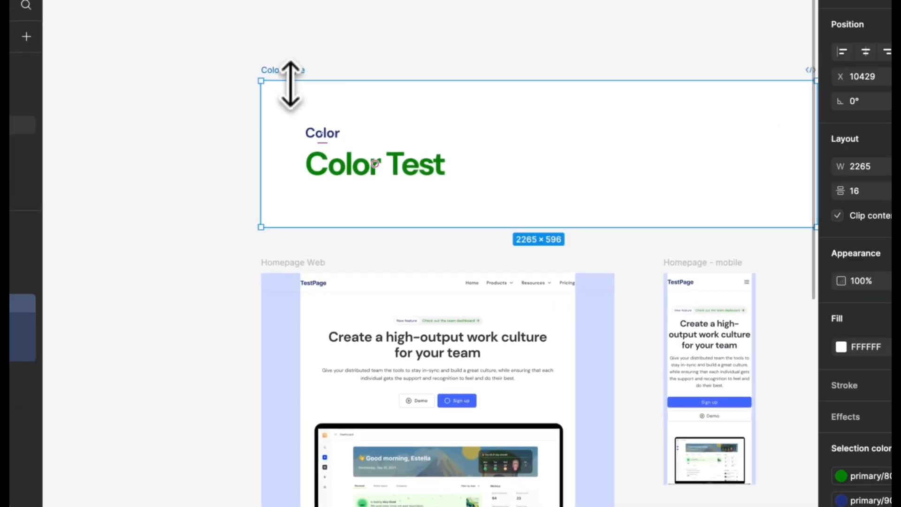
right_click(291, 84)
mouse_move(368, 479)
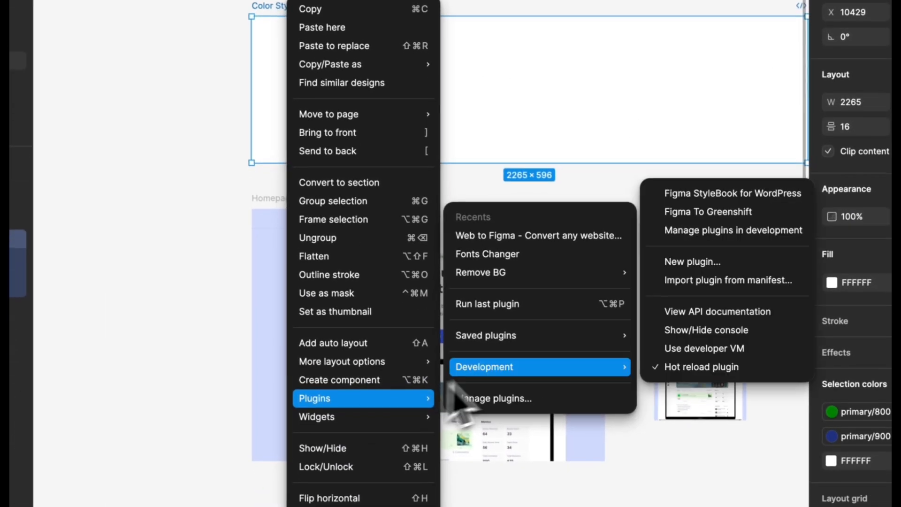
click(718, 214)
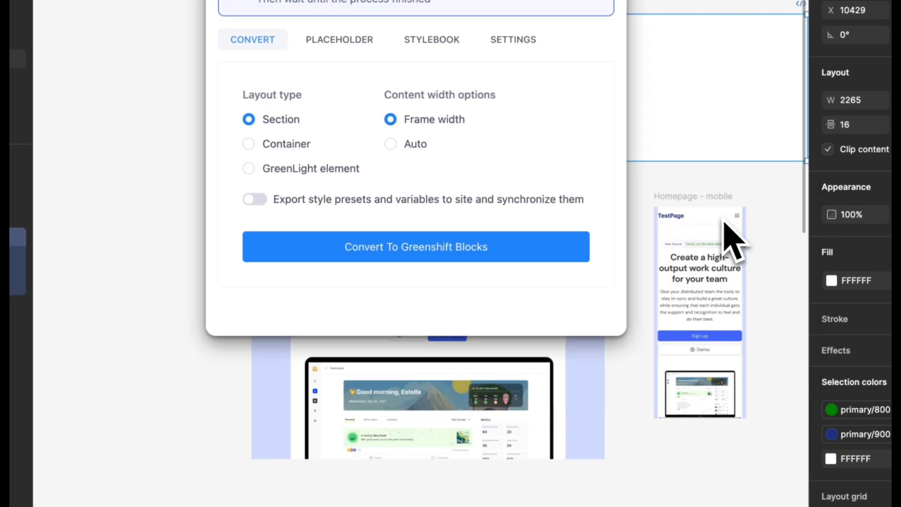
Convert the frame to Greenshift blocks as a GreenLight element with style presets and variables exported and synchronized, and copy the code
click(347, 169)
click(255, 200)
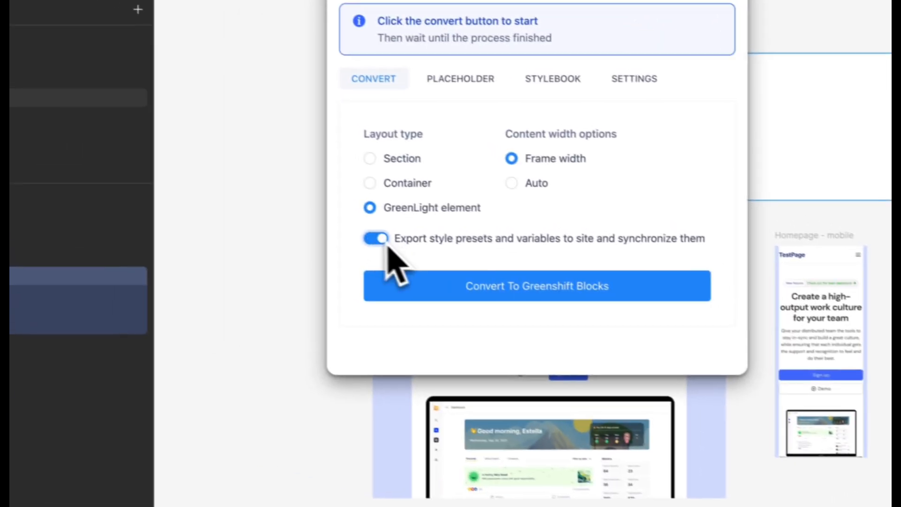
click(399, 285)
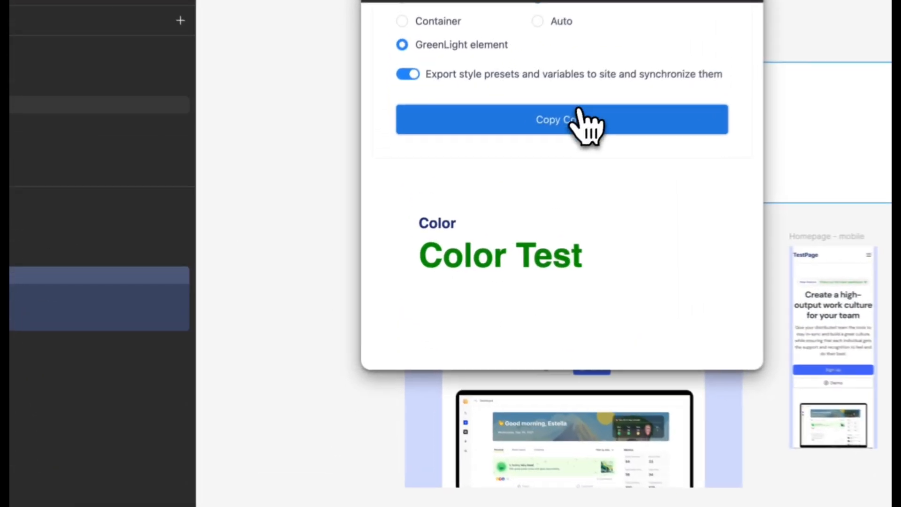
click(522, 169)
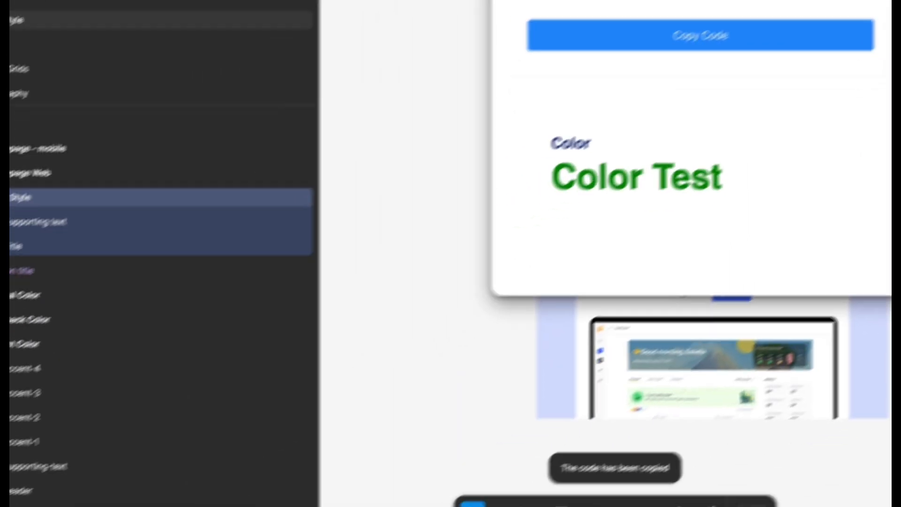